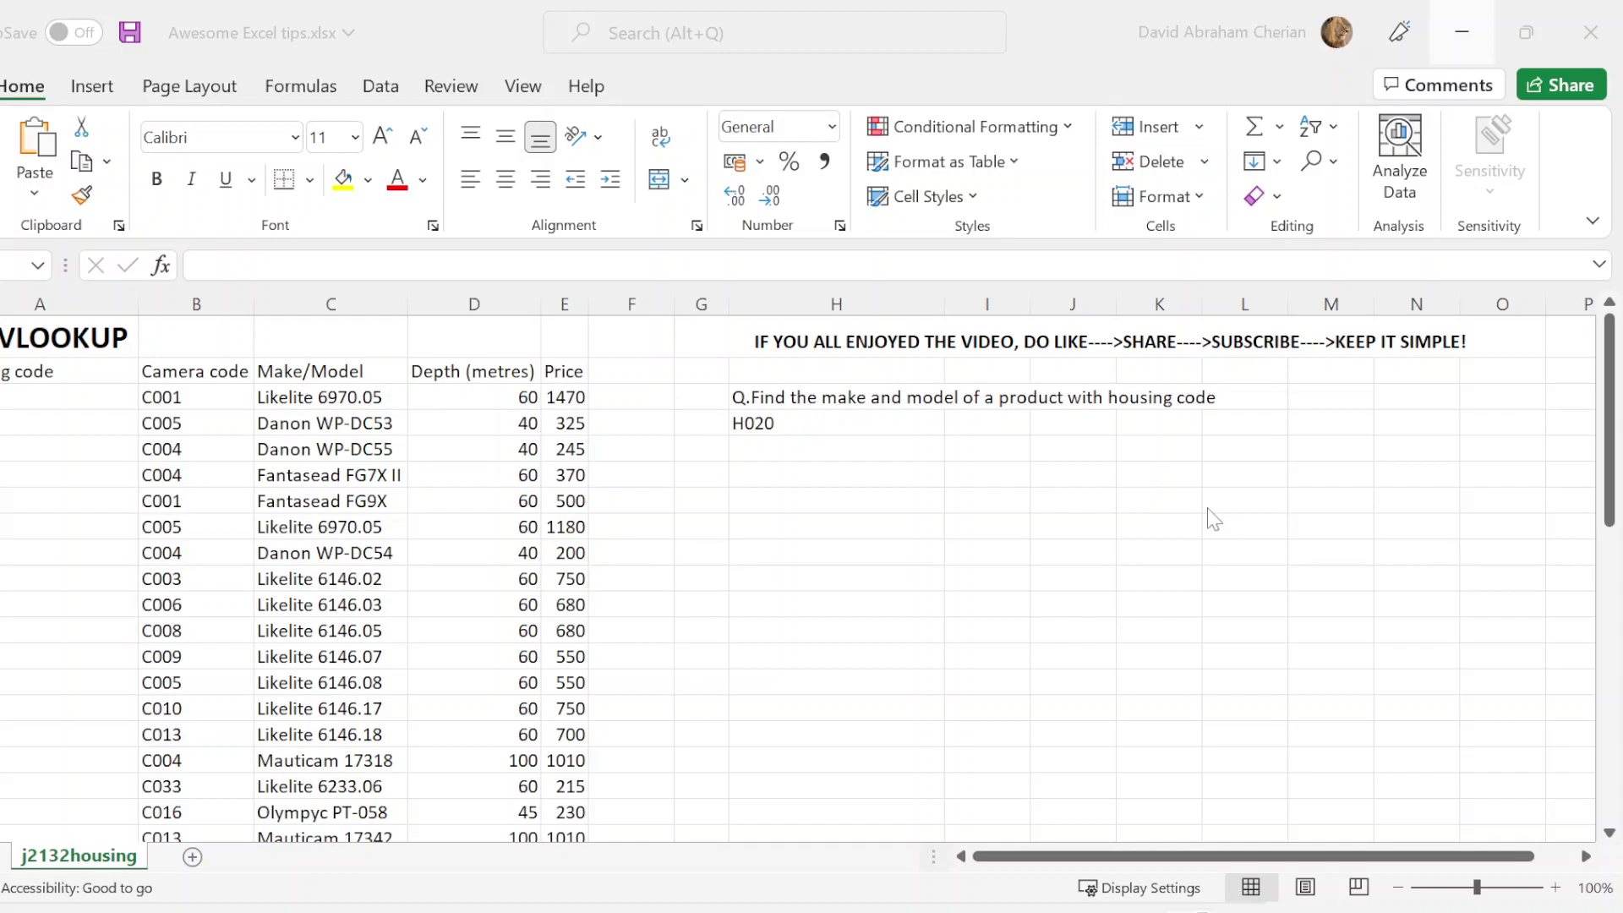
Step: In H5, begin the formula =VLOOKUP(H4, with code H020 in H4 as the lookup value
left_click(801, 448)
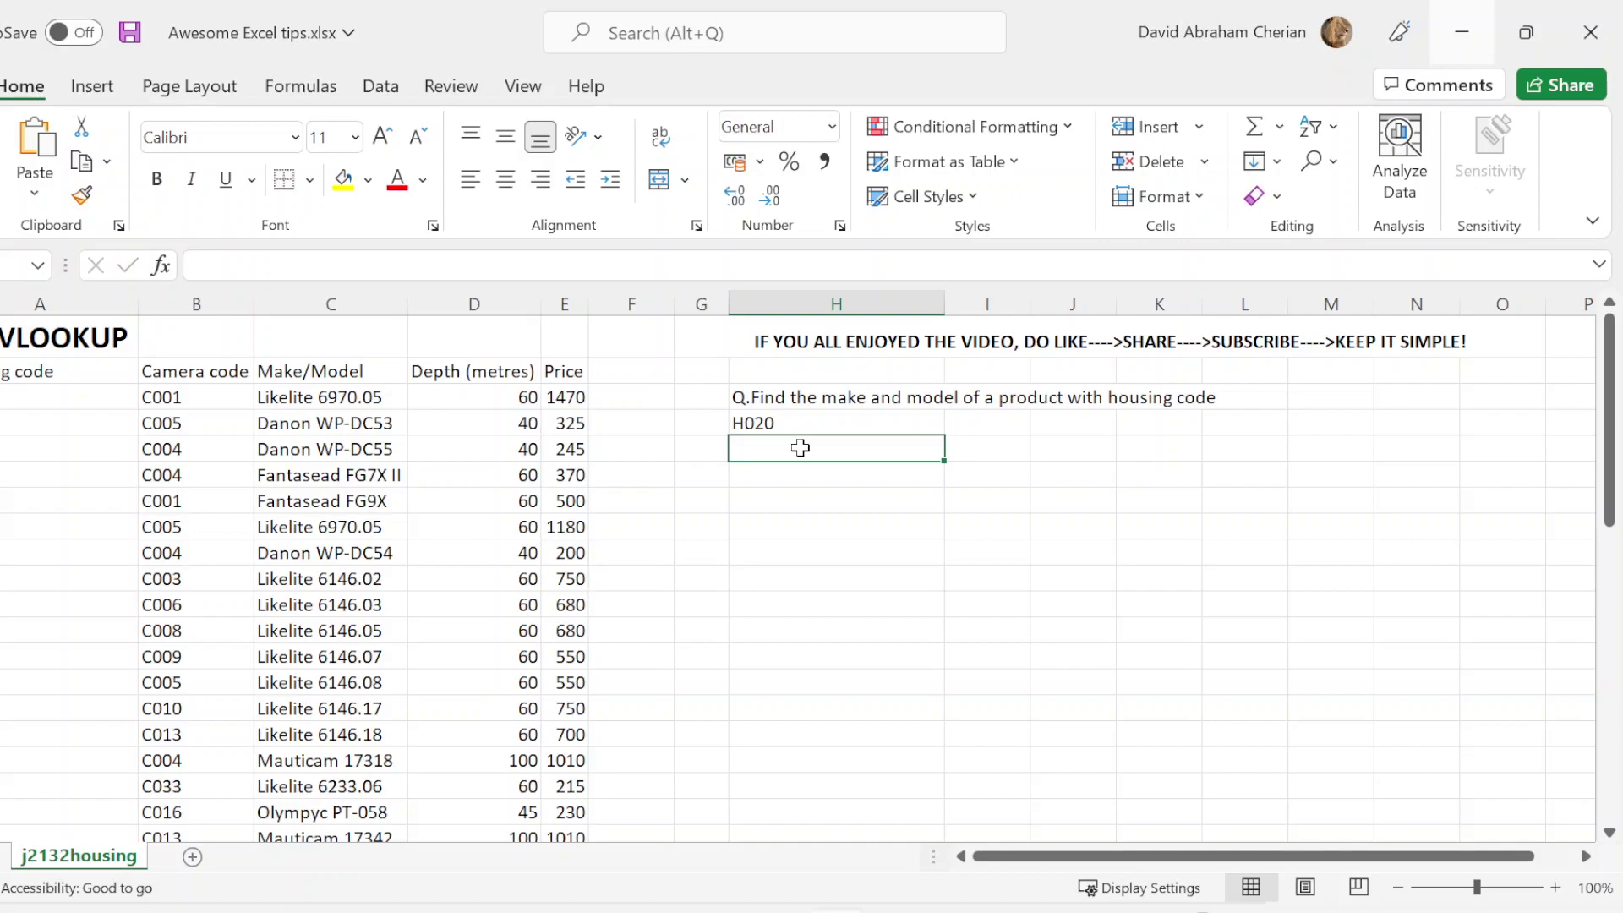
type("=")
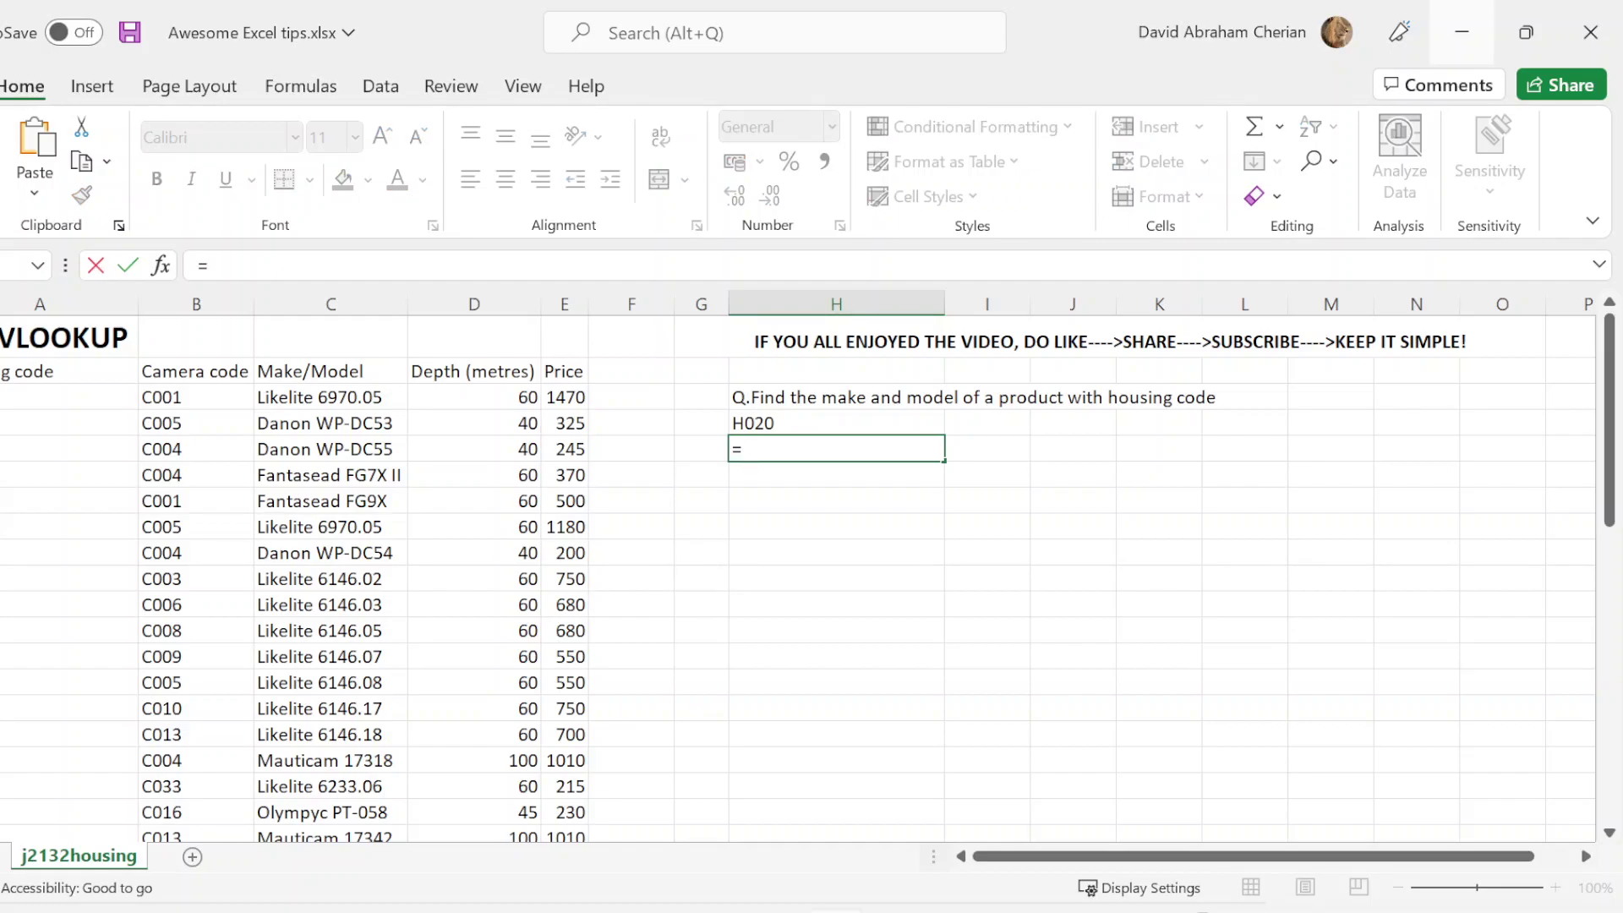
type("V")
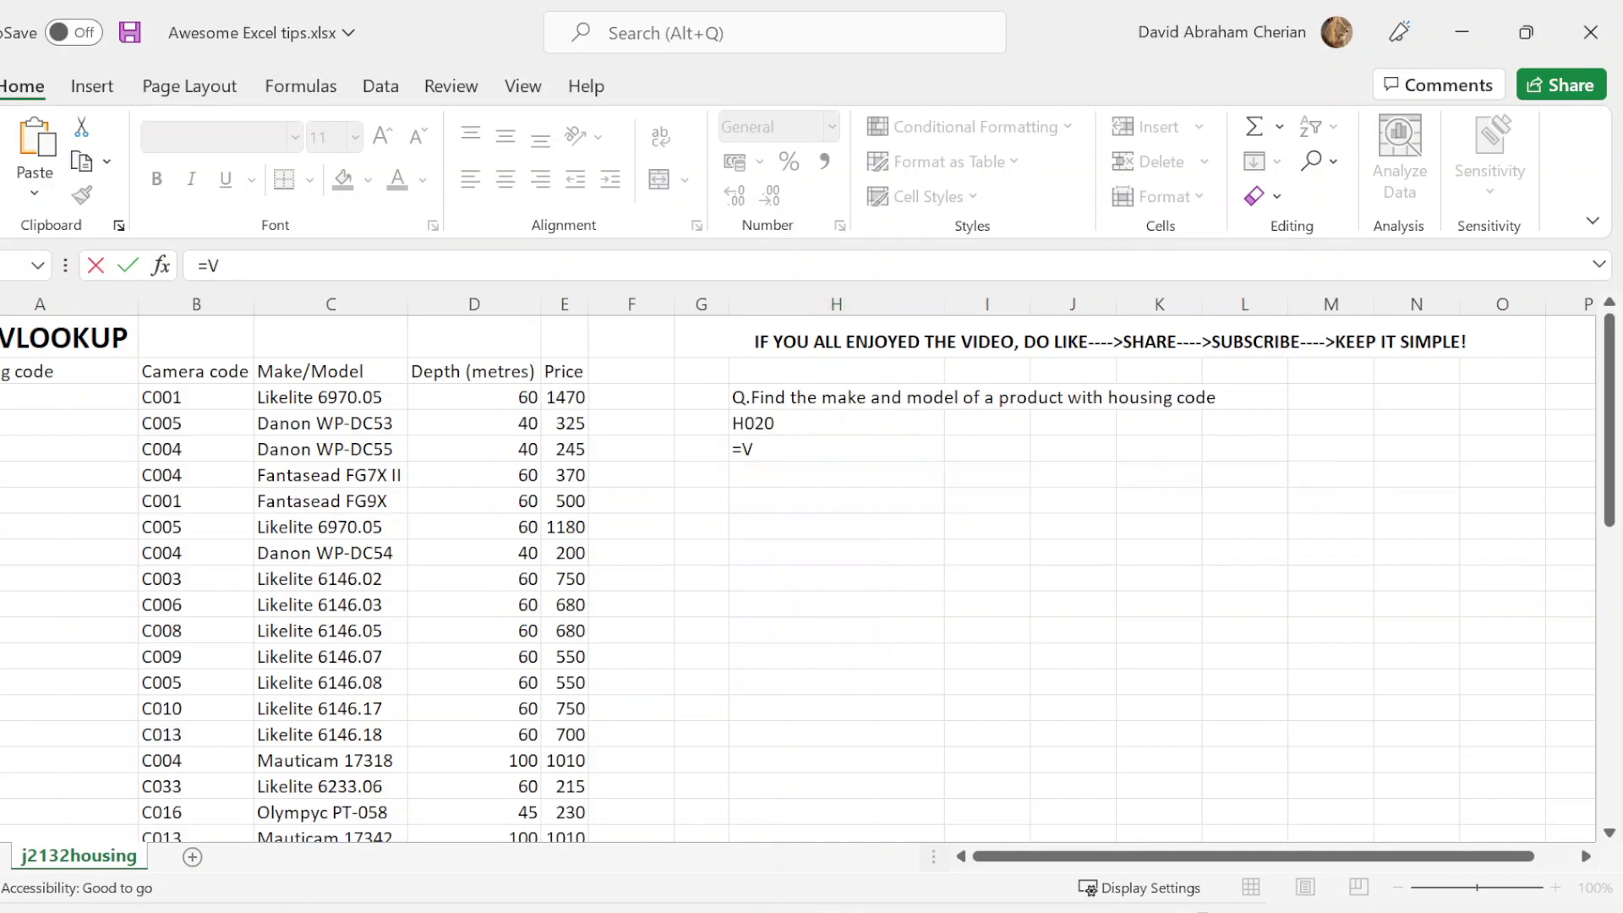
key("BackSpace")
type("V")
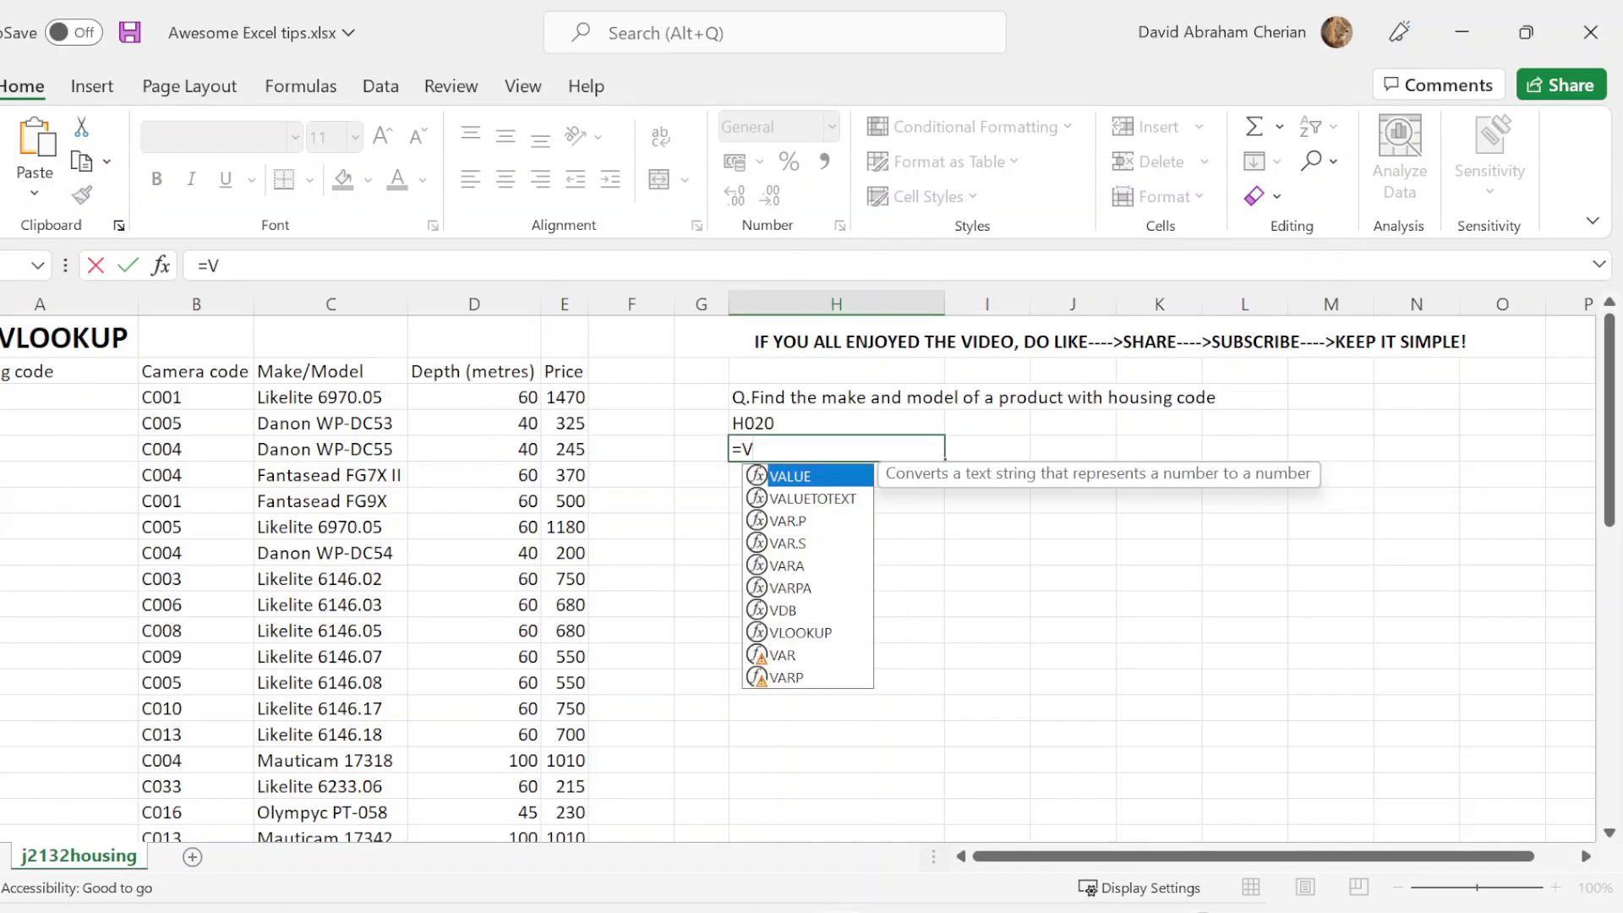
type("LOOKUP")
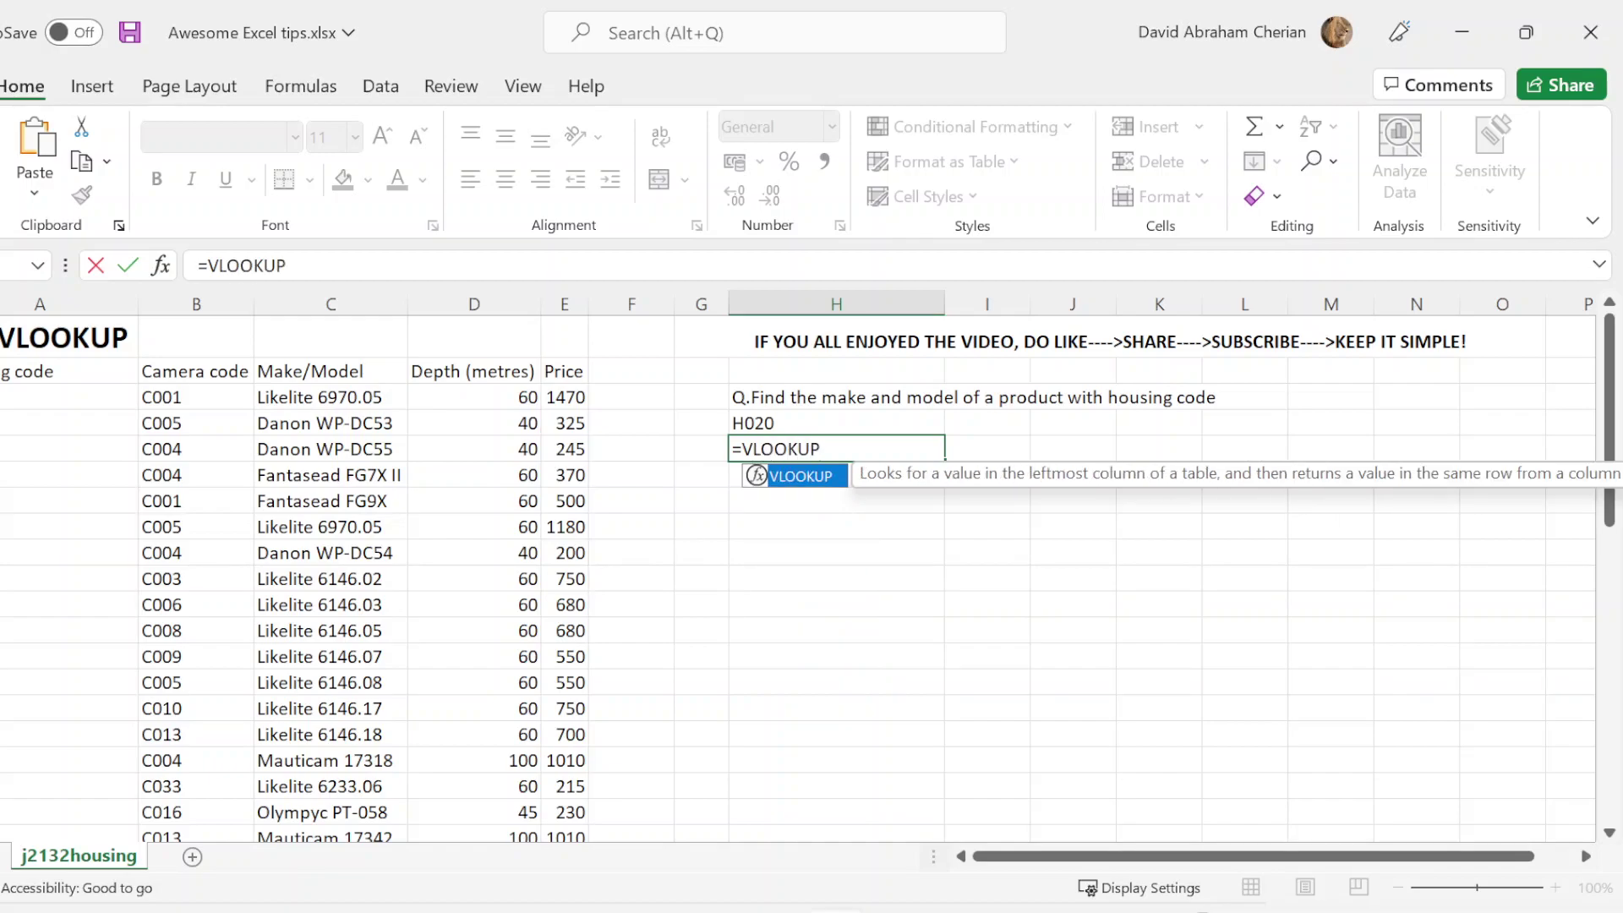
type("(")
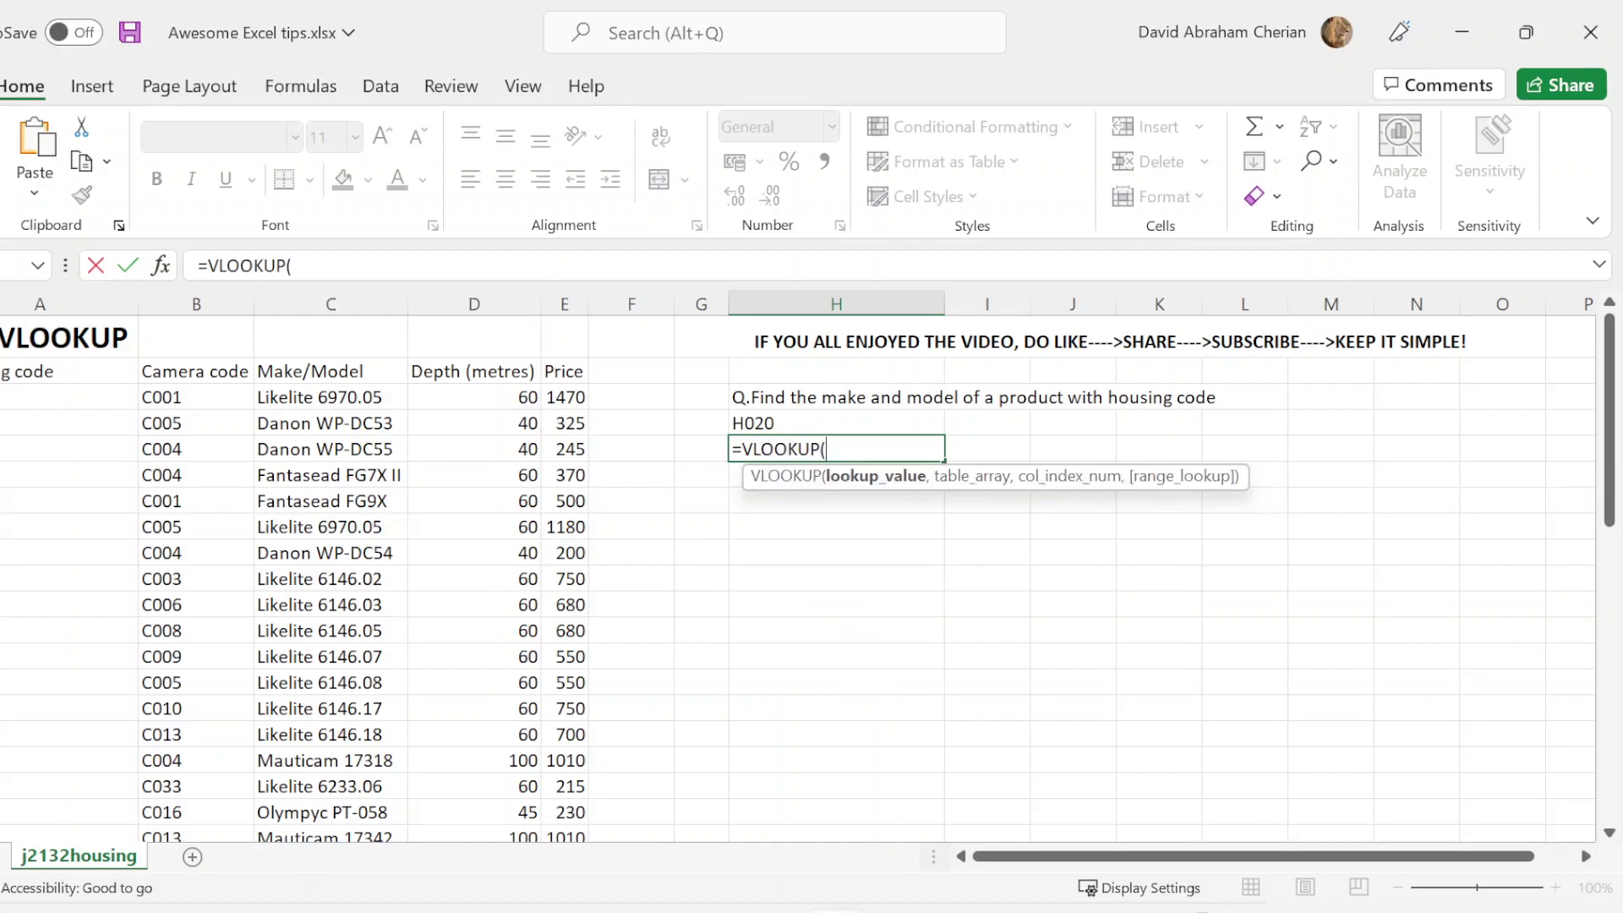
left_click(886, 426)
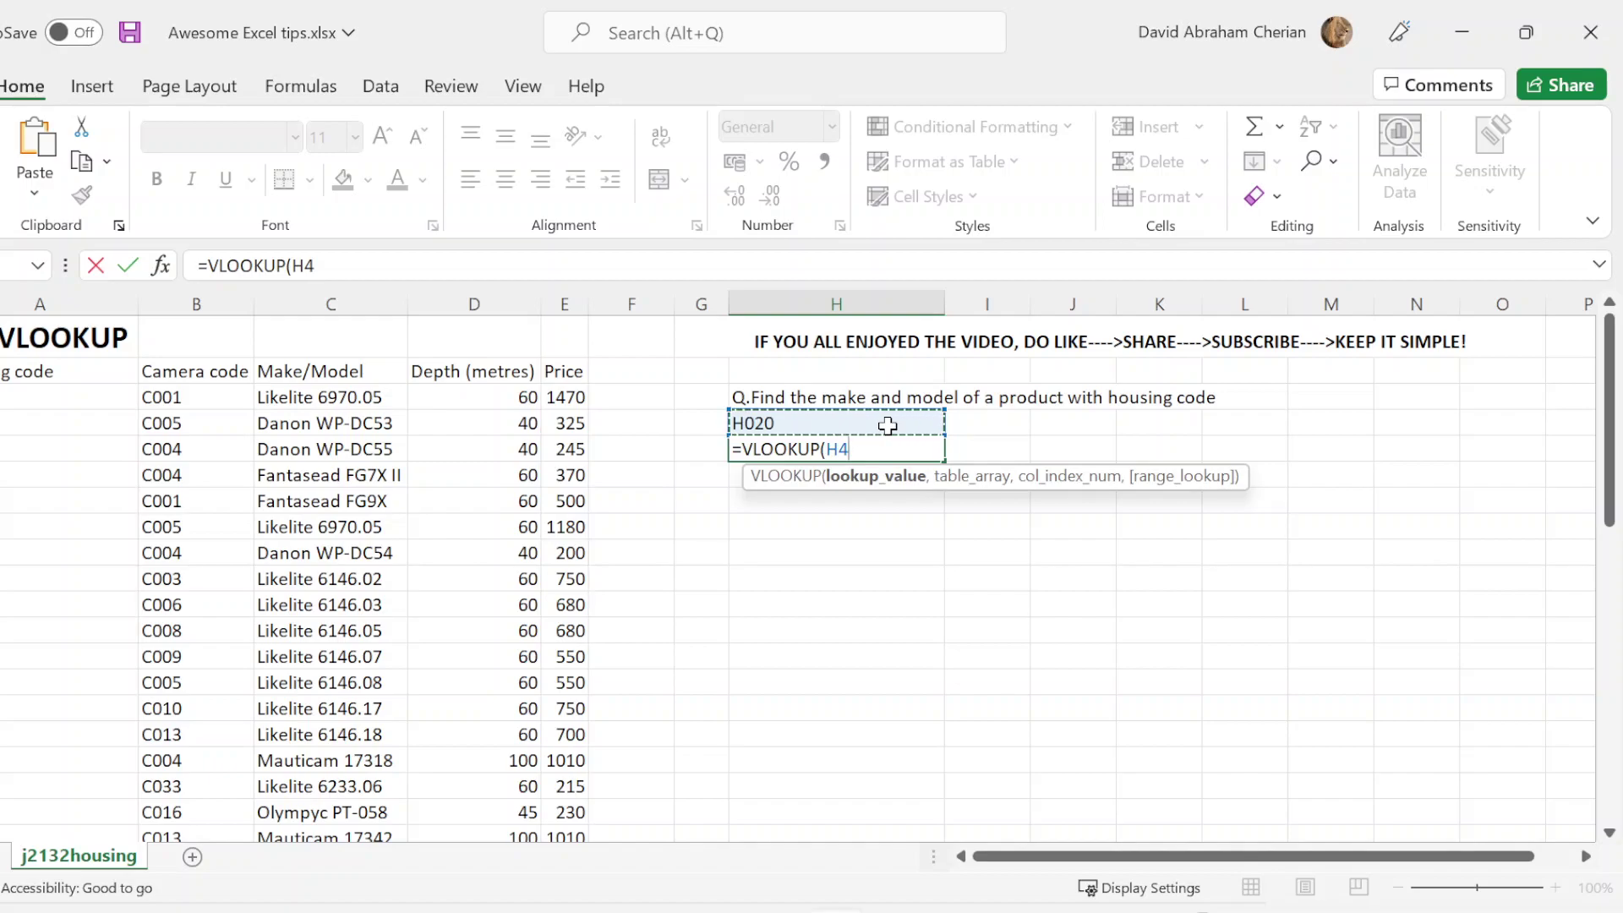
type(",")
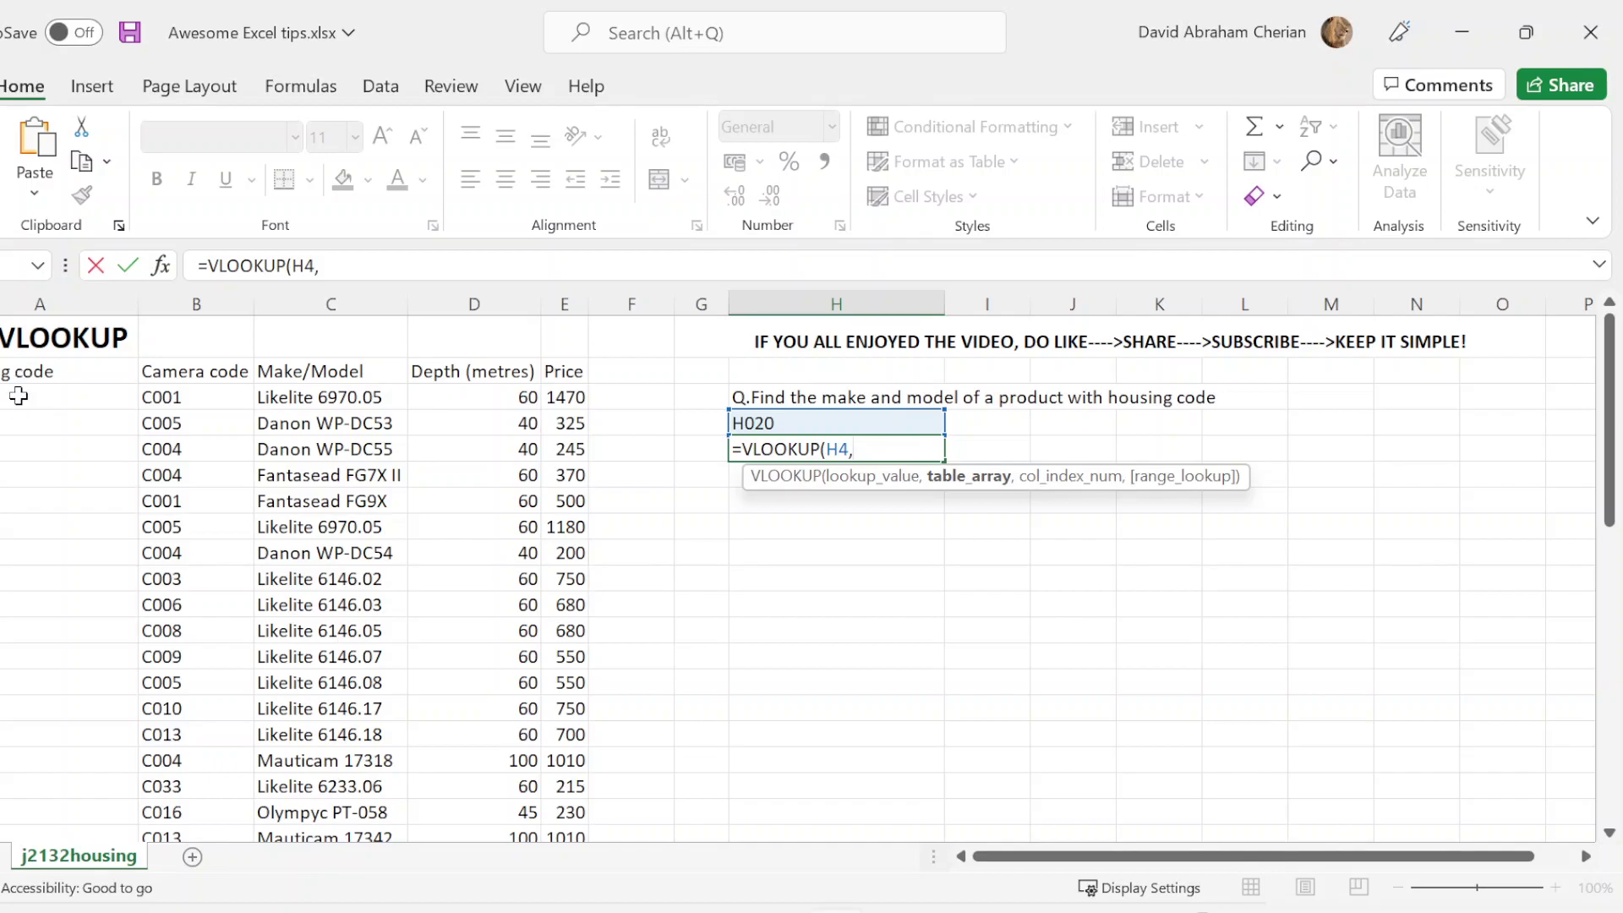
Step: Extend the formula to =VLOOKUP(H4,A3:E32,3,FALSE) for an exact match returning column 3 (Make/Model)
left_click_drag(19, 396, 545, 717)
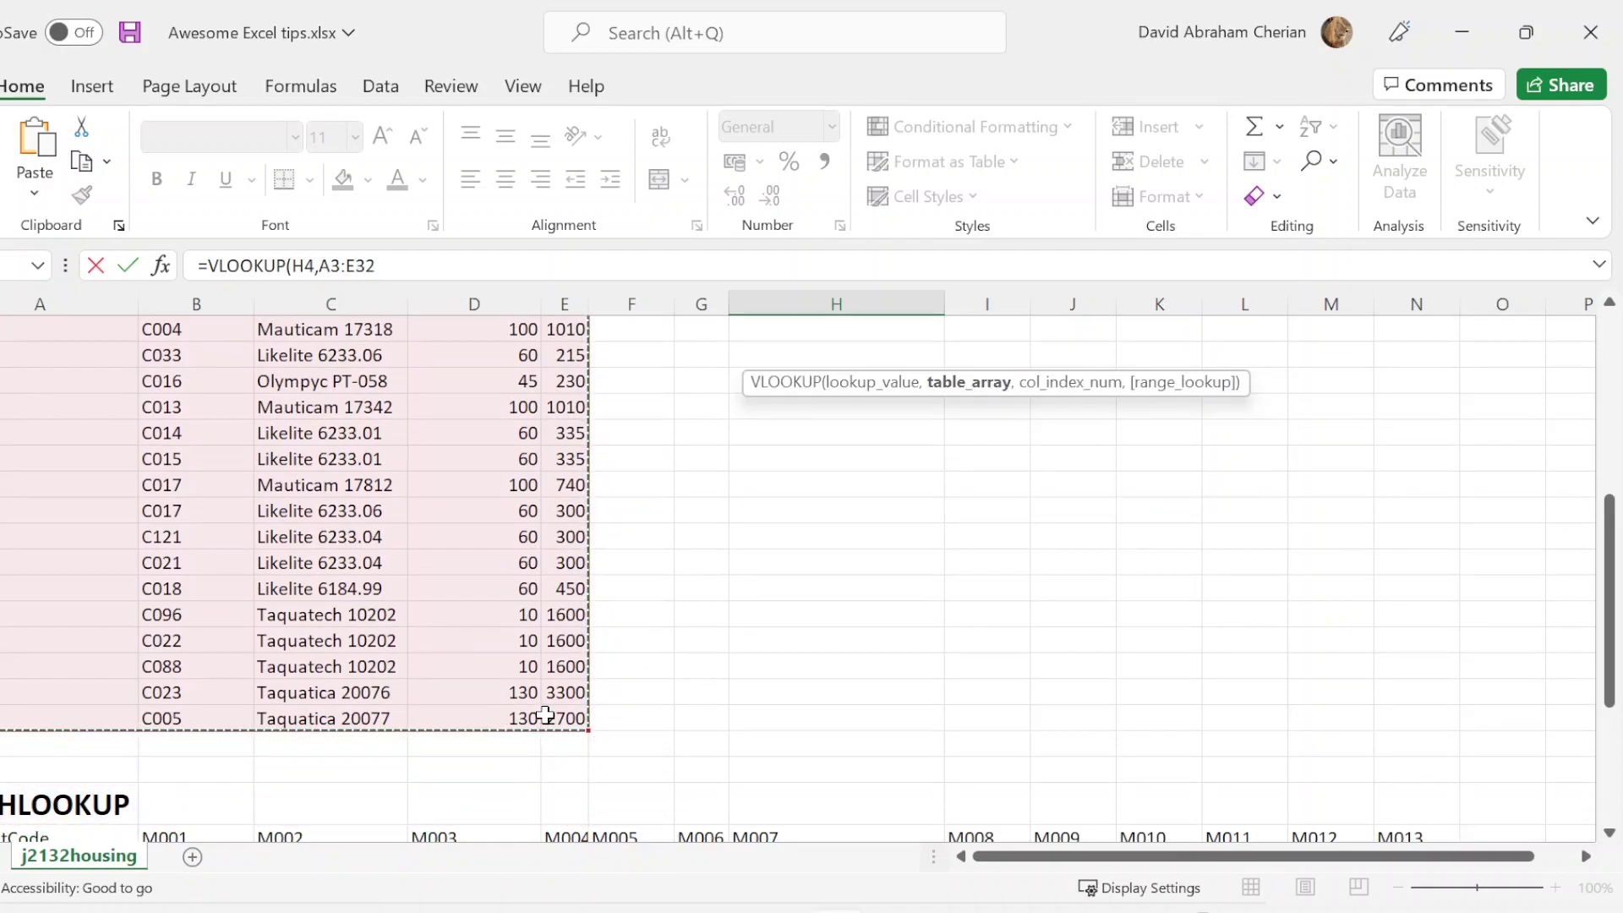
scroll(546, 715, "up", 5)
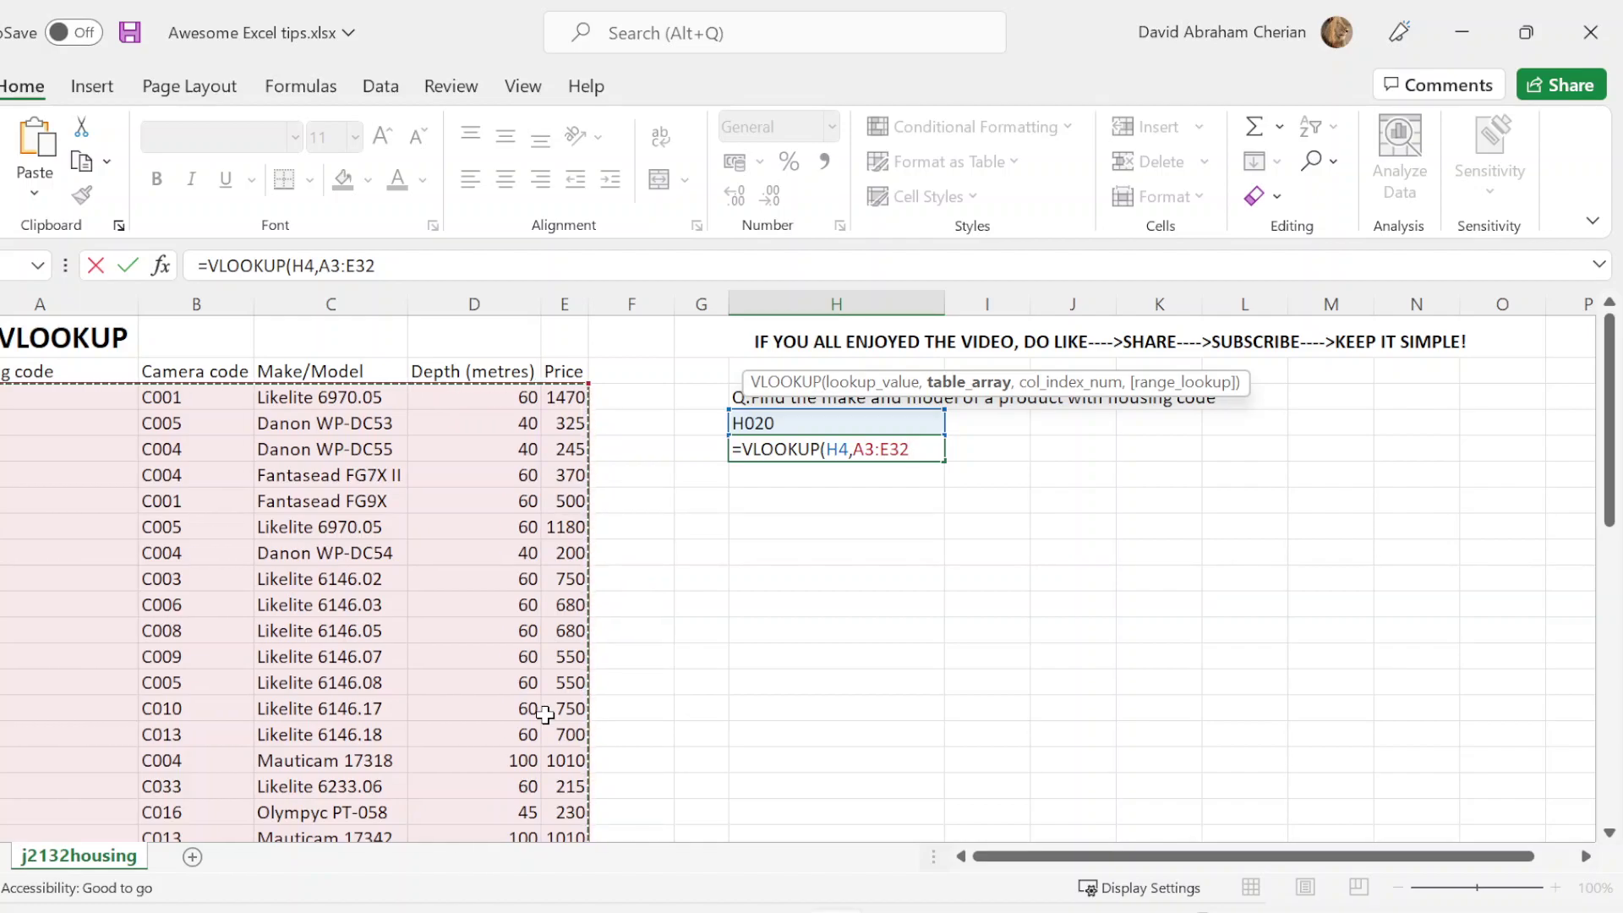
type(",")
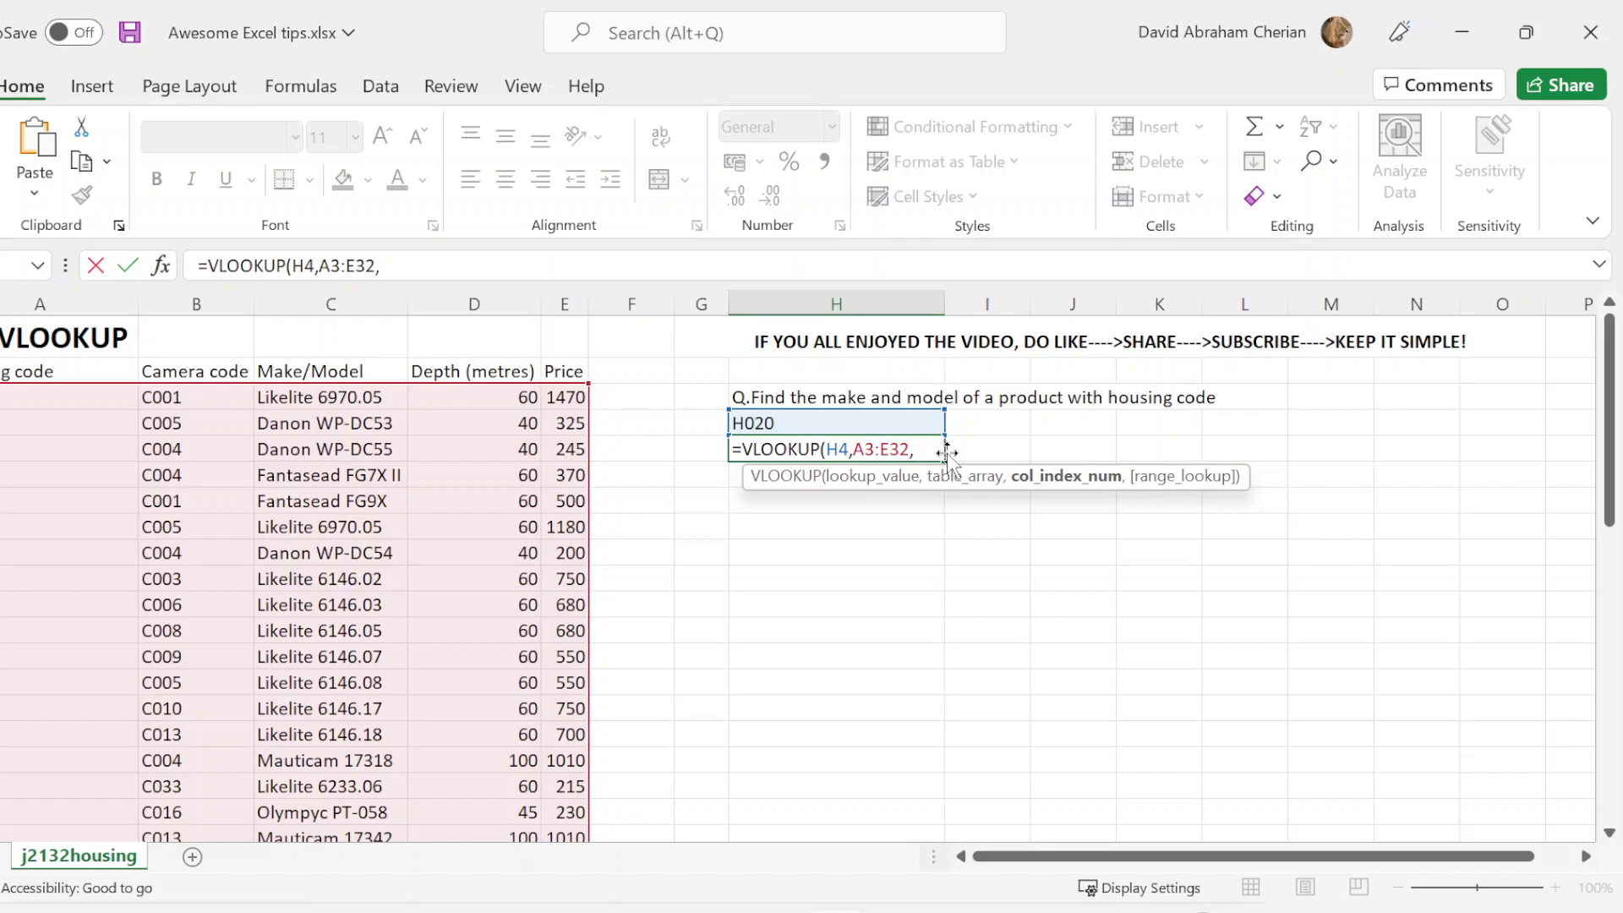
type("3,")
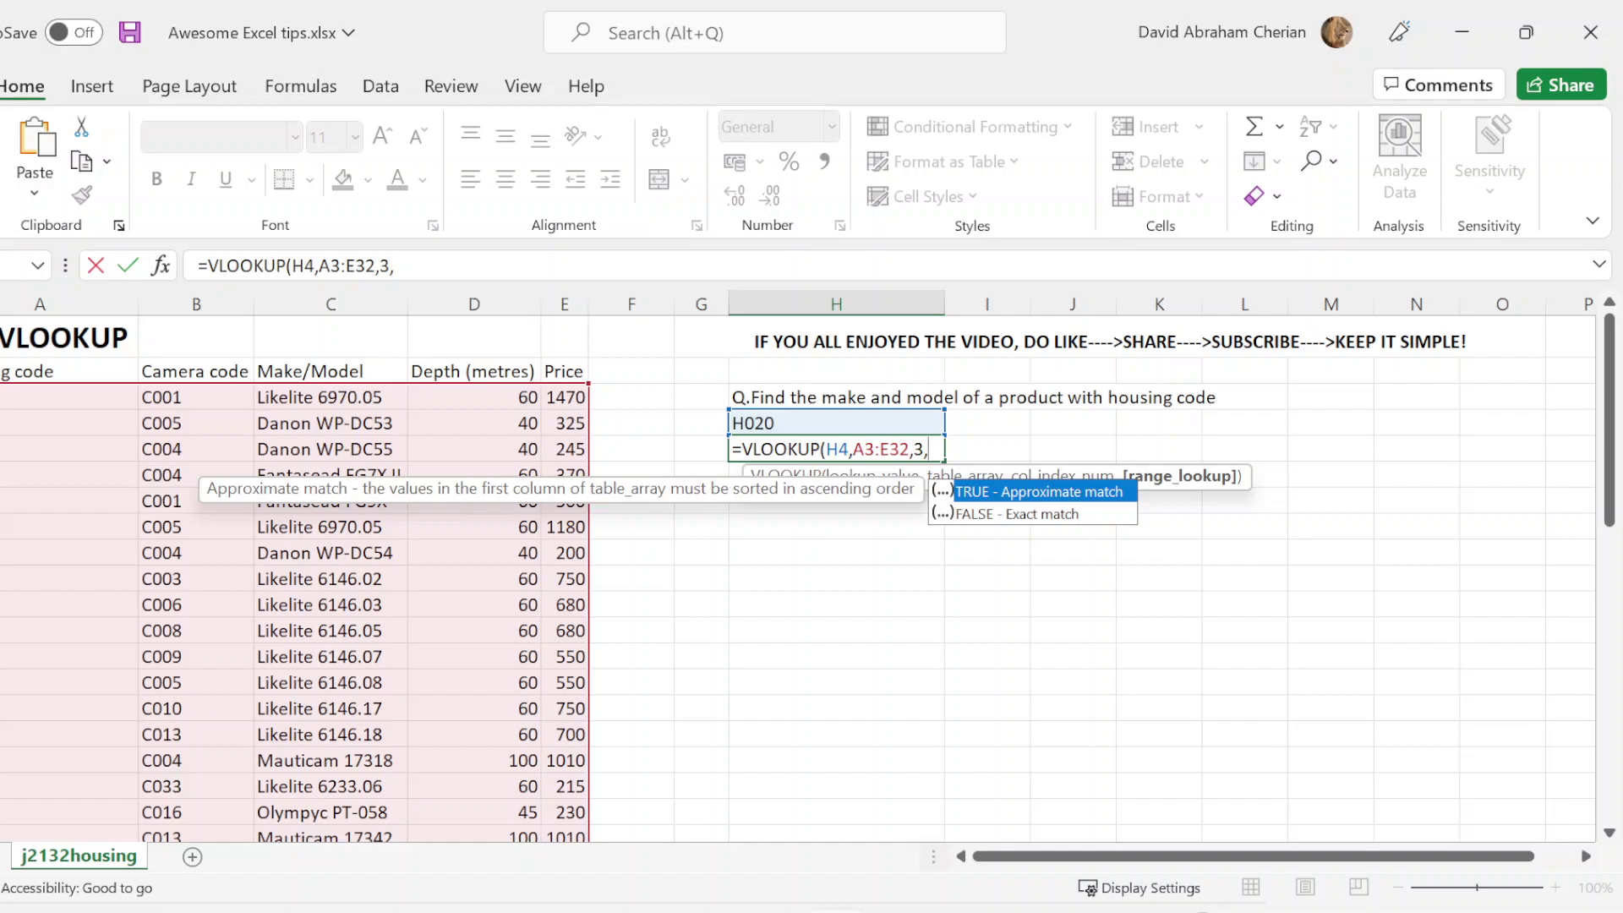
type("FALSE")
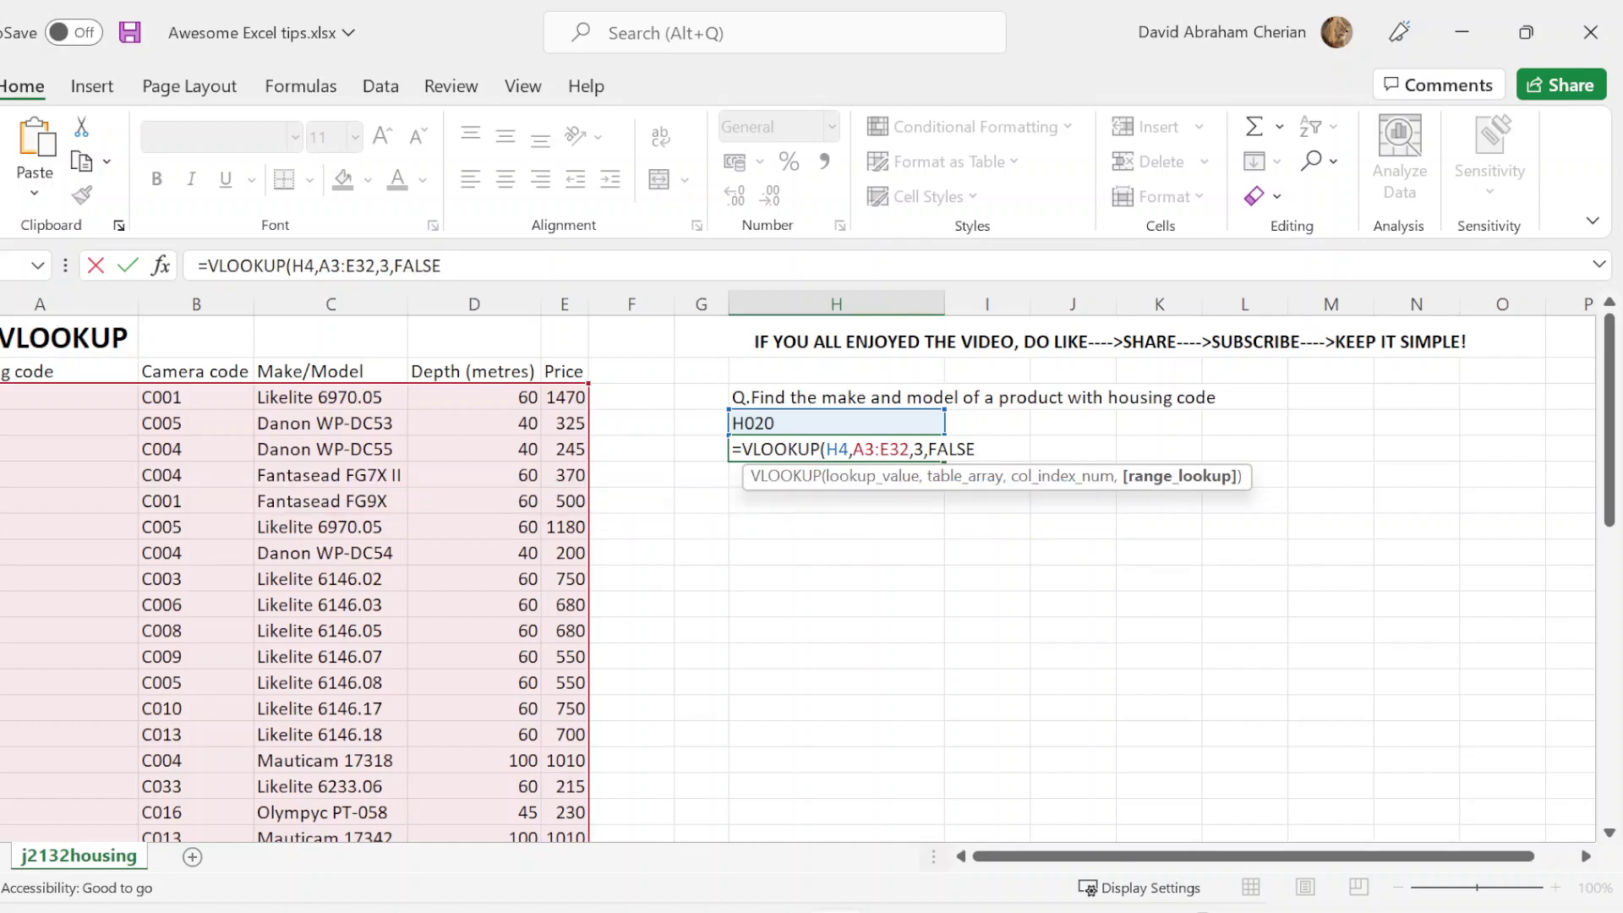
type(")")
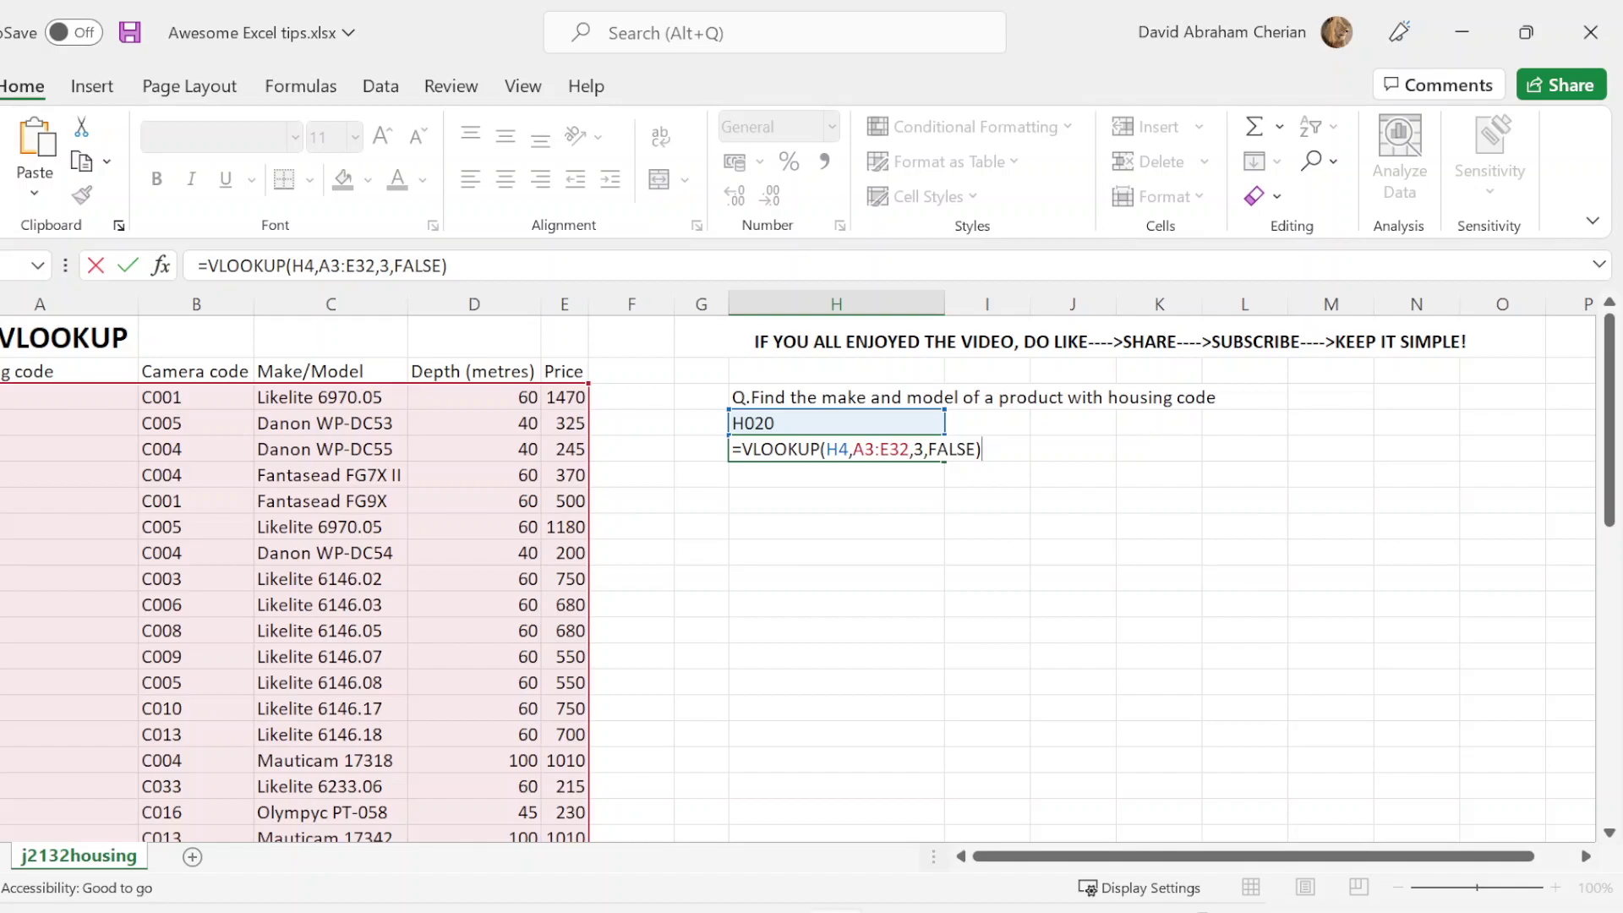
Step: Commit the VLOOKUP so H5 shows Likelite 6233.01, then bring the HLOOKUP marks table into view
key("Return")
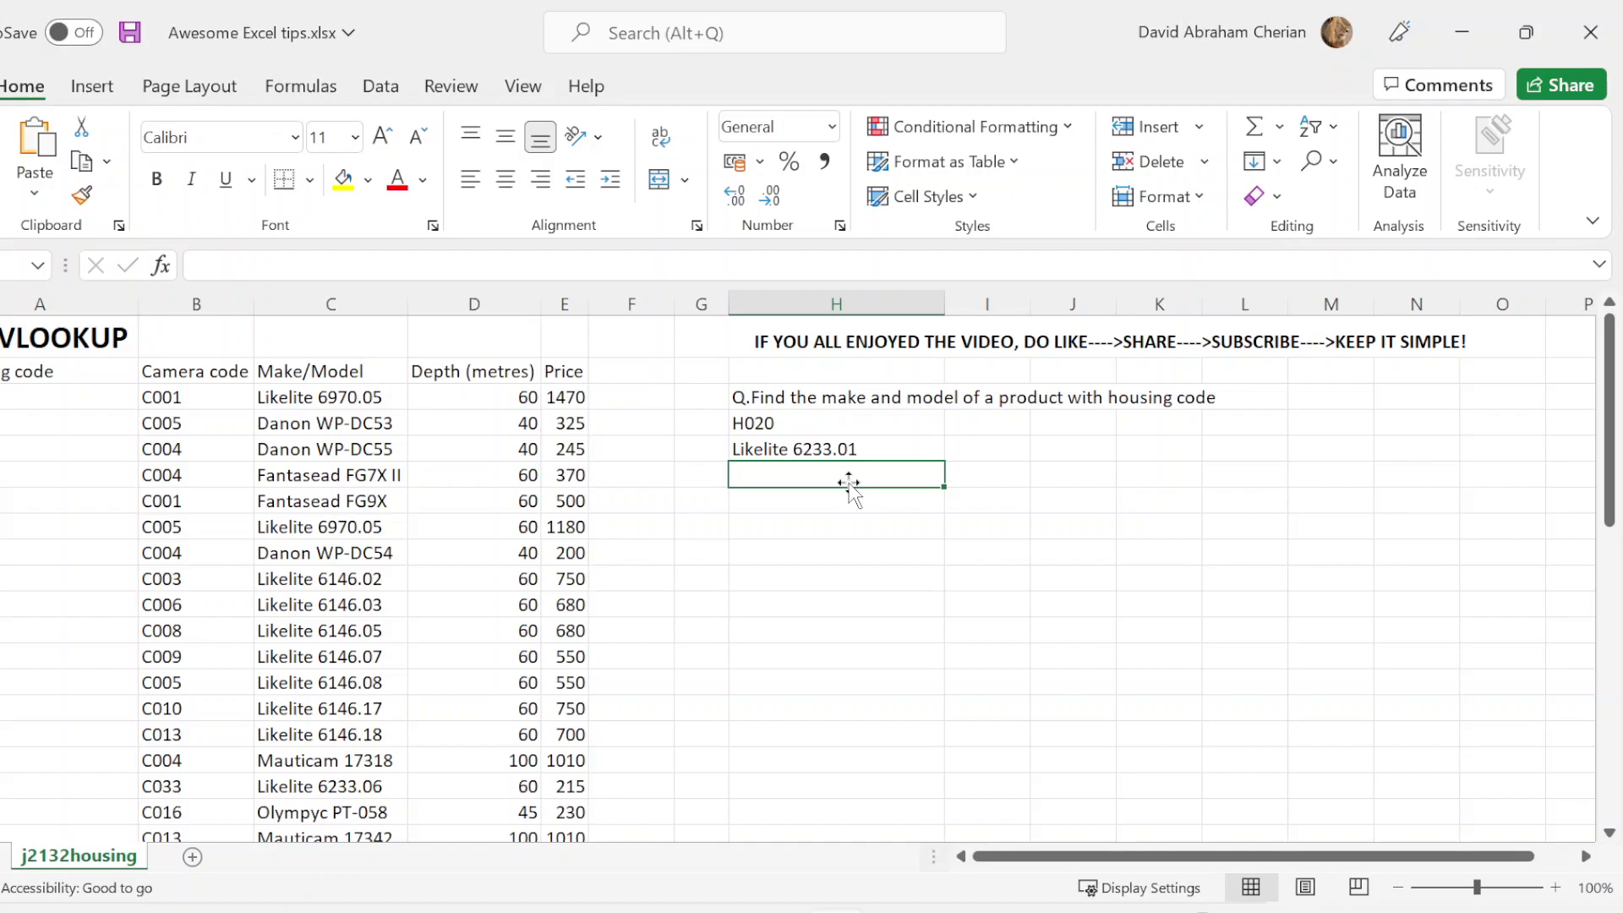
left_click(869, 453)
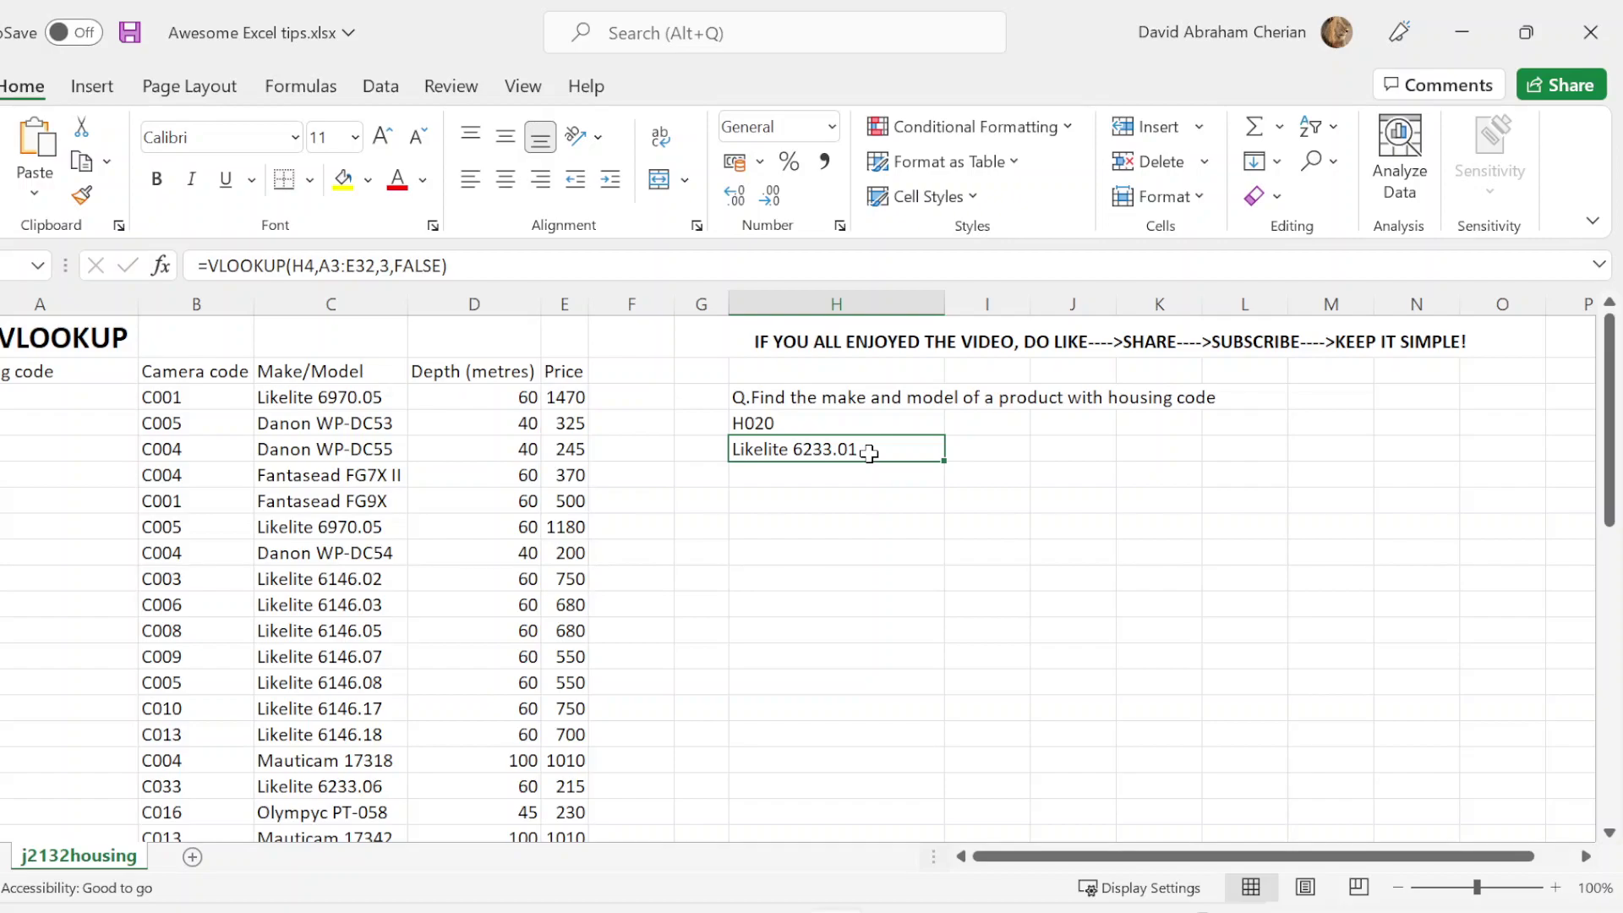
scroll(868, 452, "down", 9)
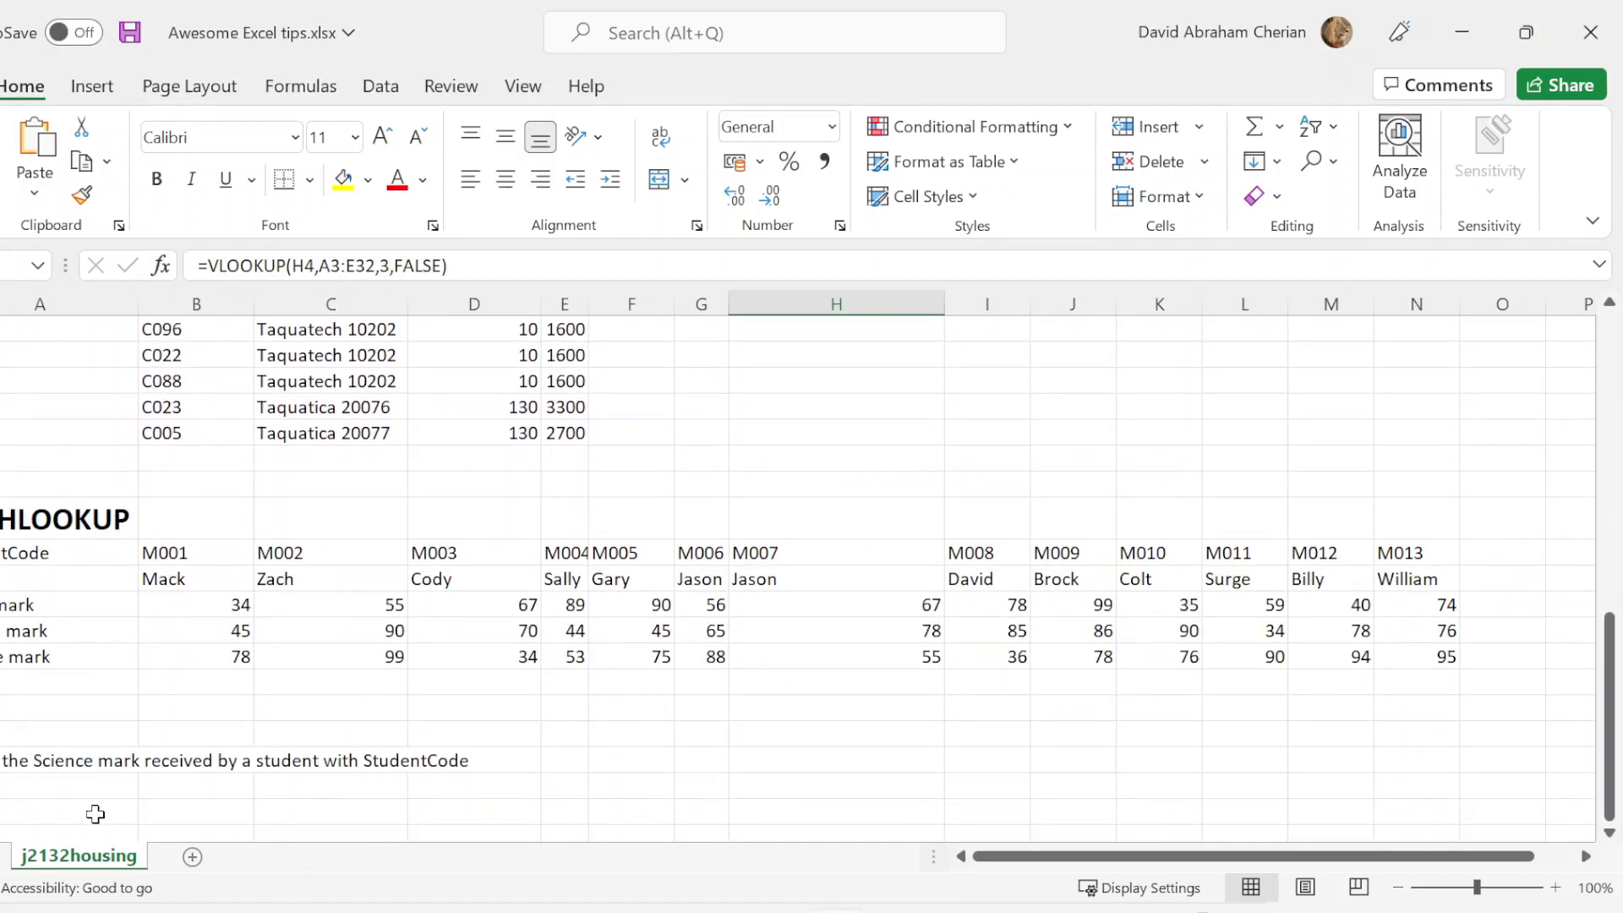
Step: Start =HLOOKUP(A45, in the answer cell under the science-mark question
left_click(95, 813)
scroll(95, 813, "down", 1)
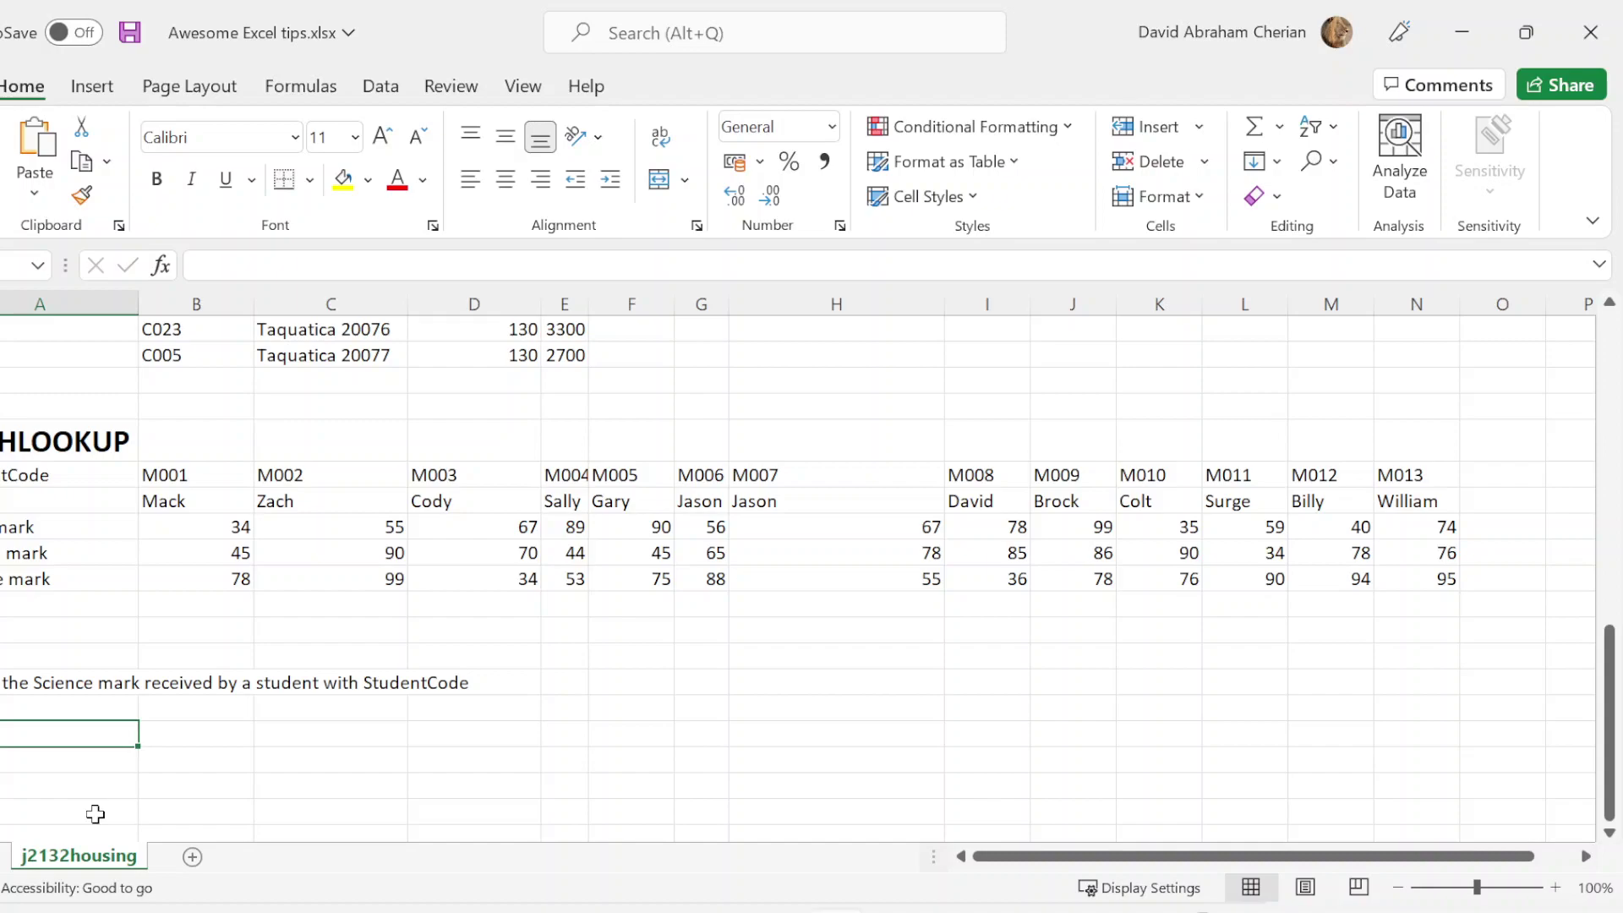
type("=")
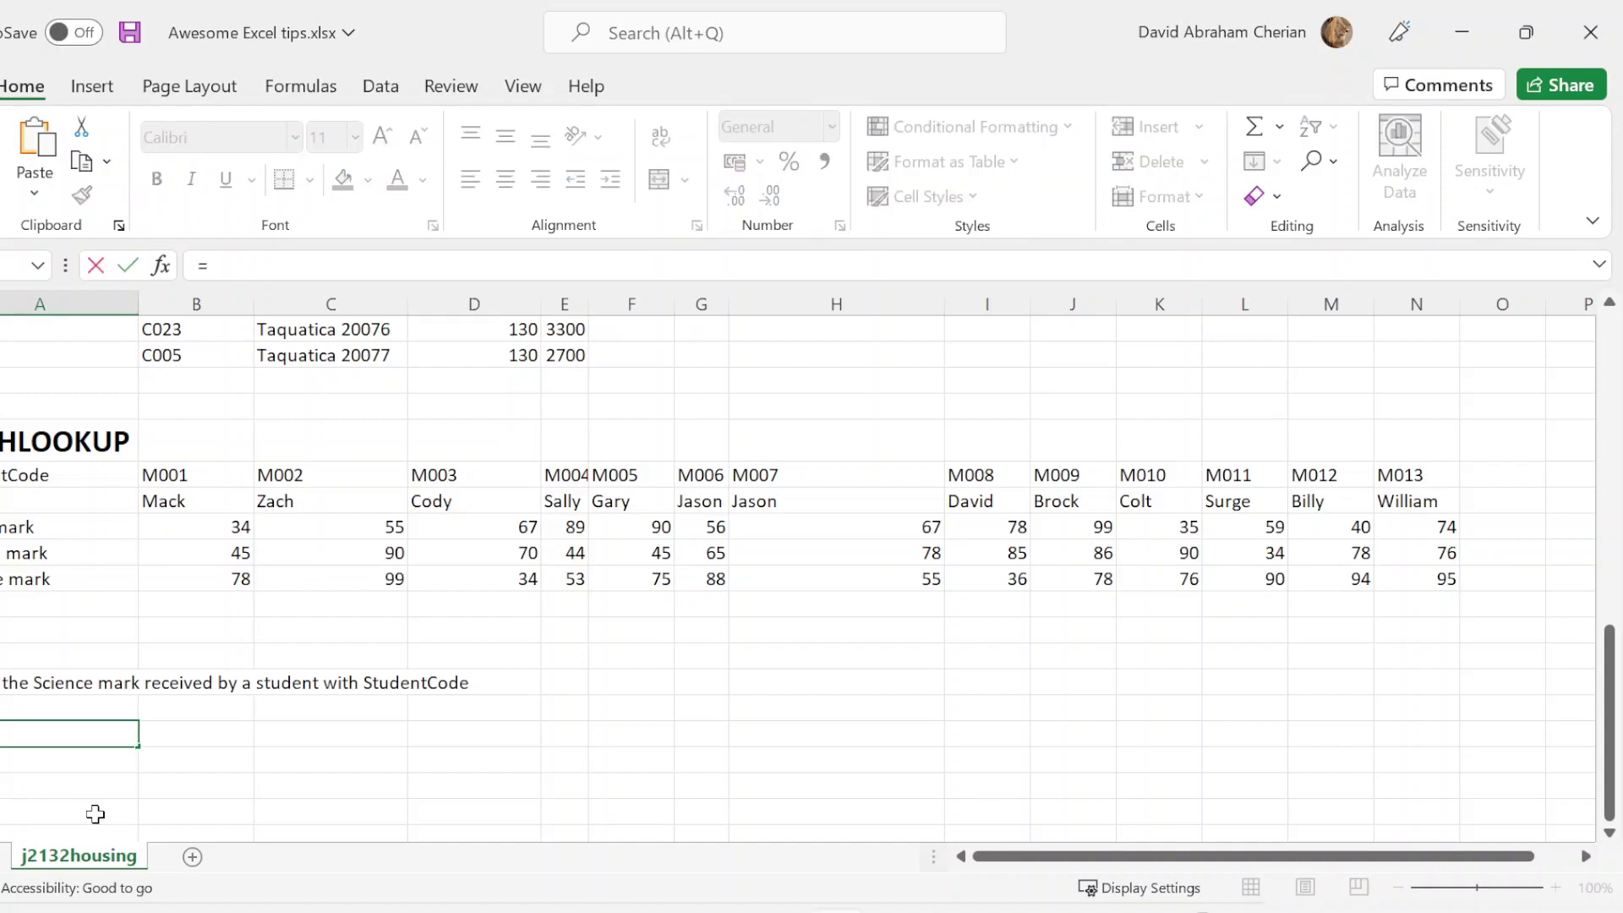
type("H")
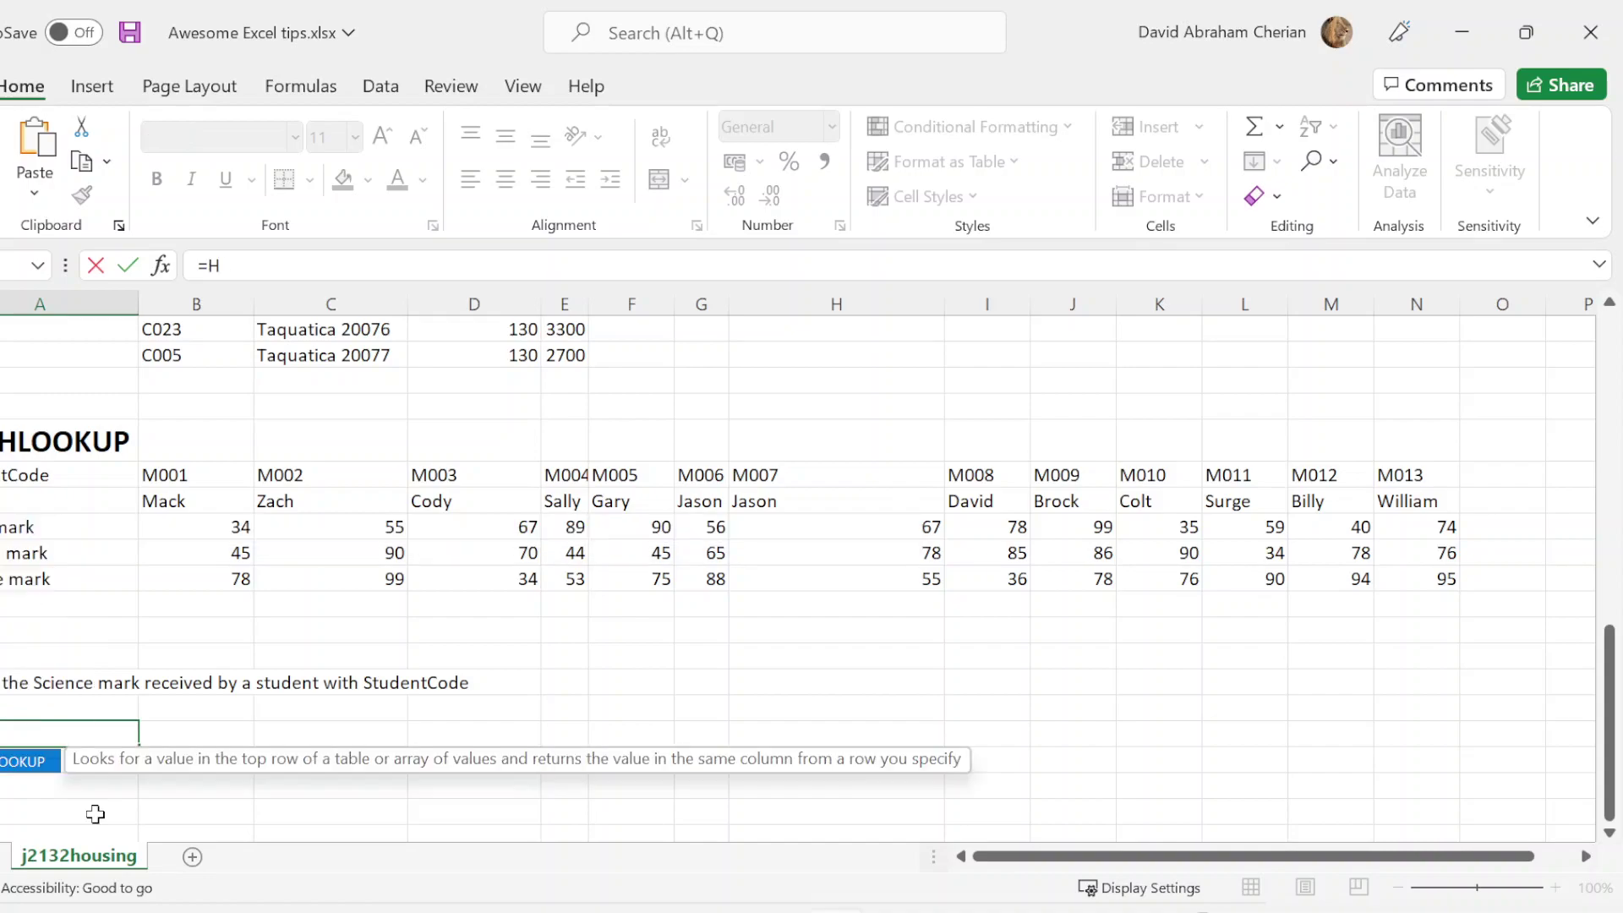
type("LOOKUP(")
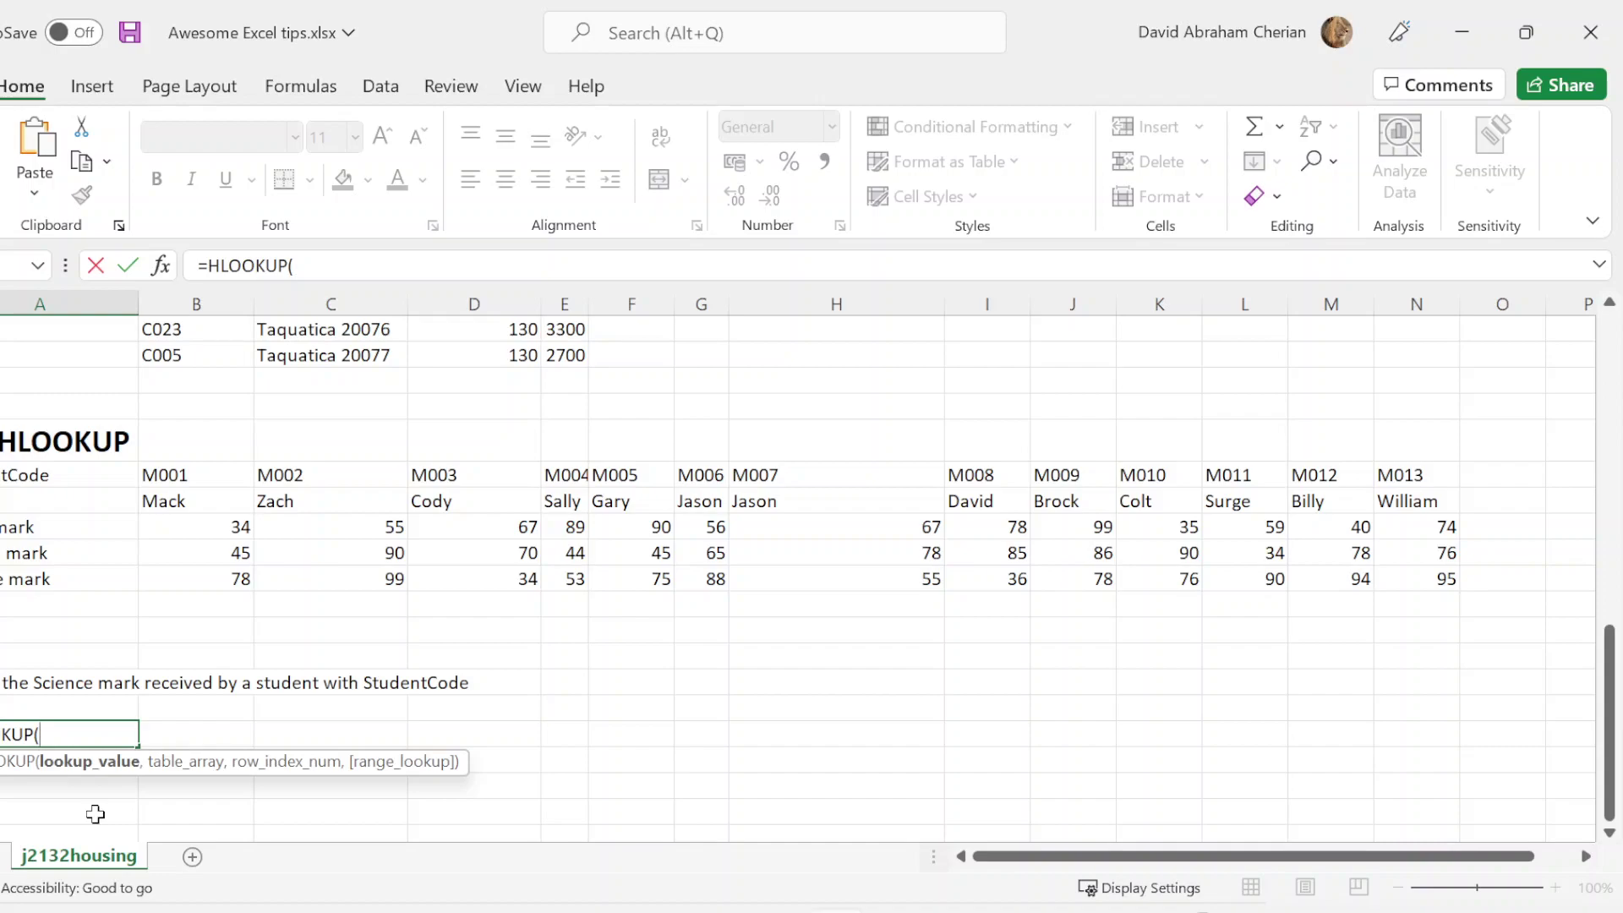
left_click(88, 702)
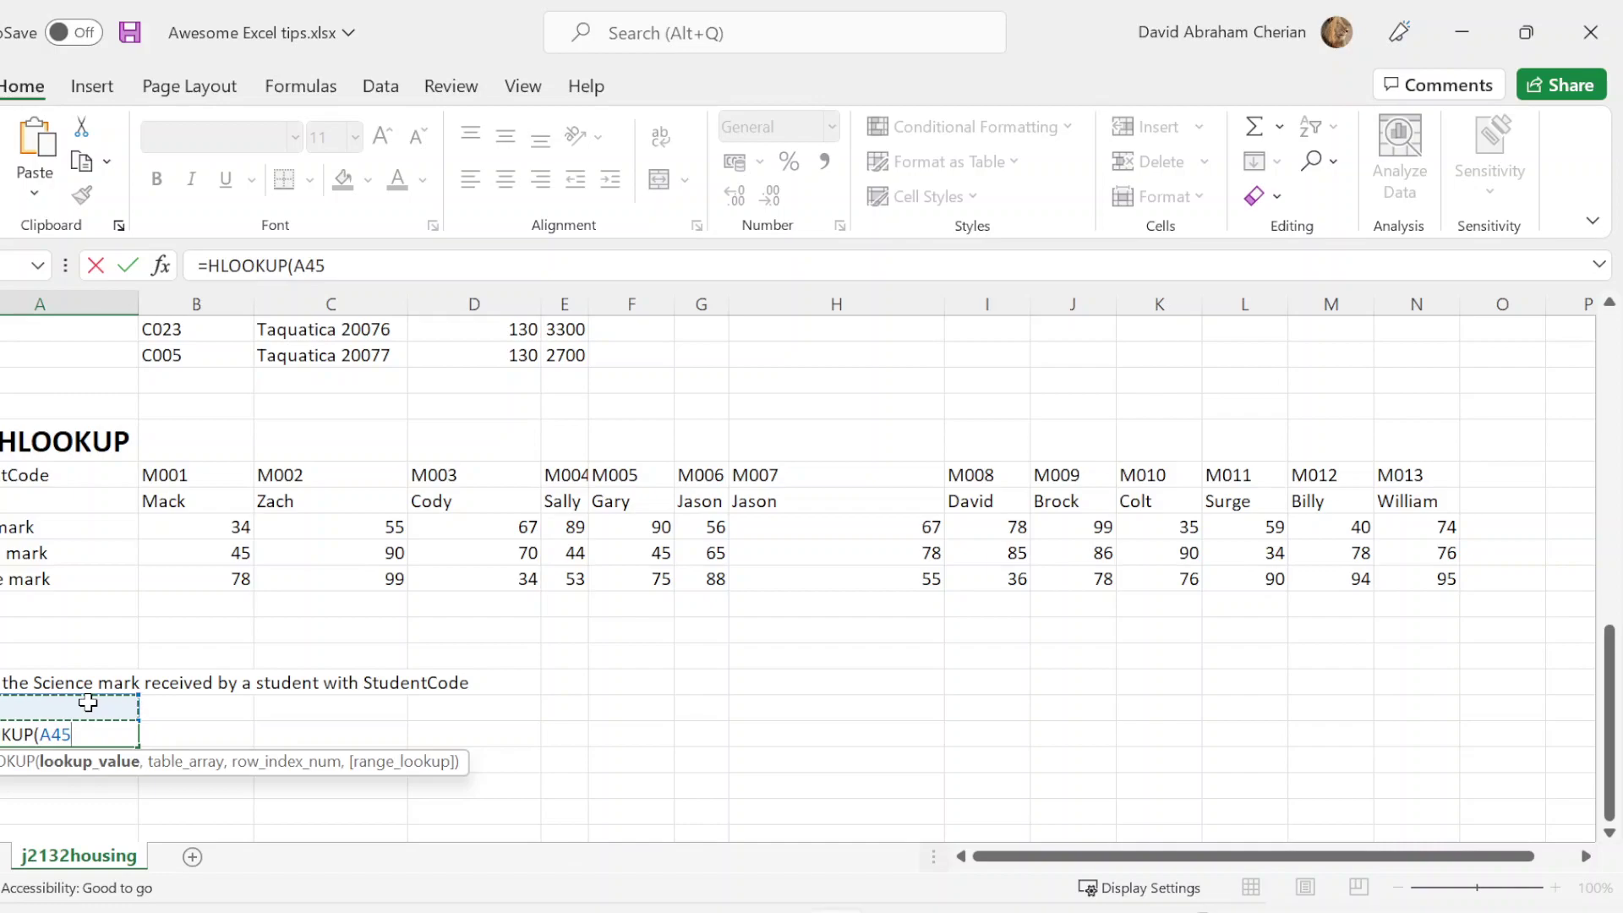
type(",")
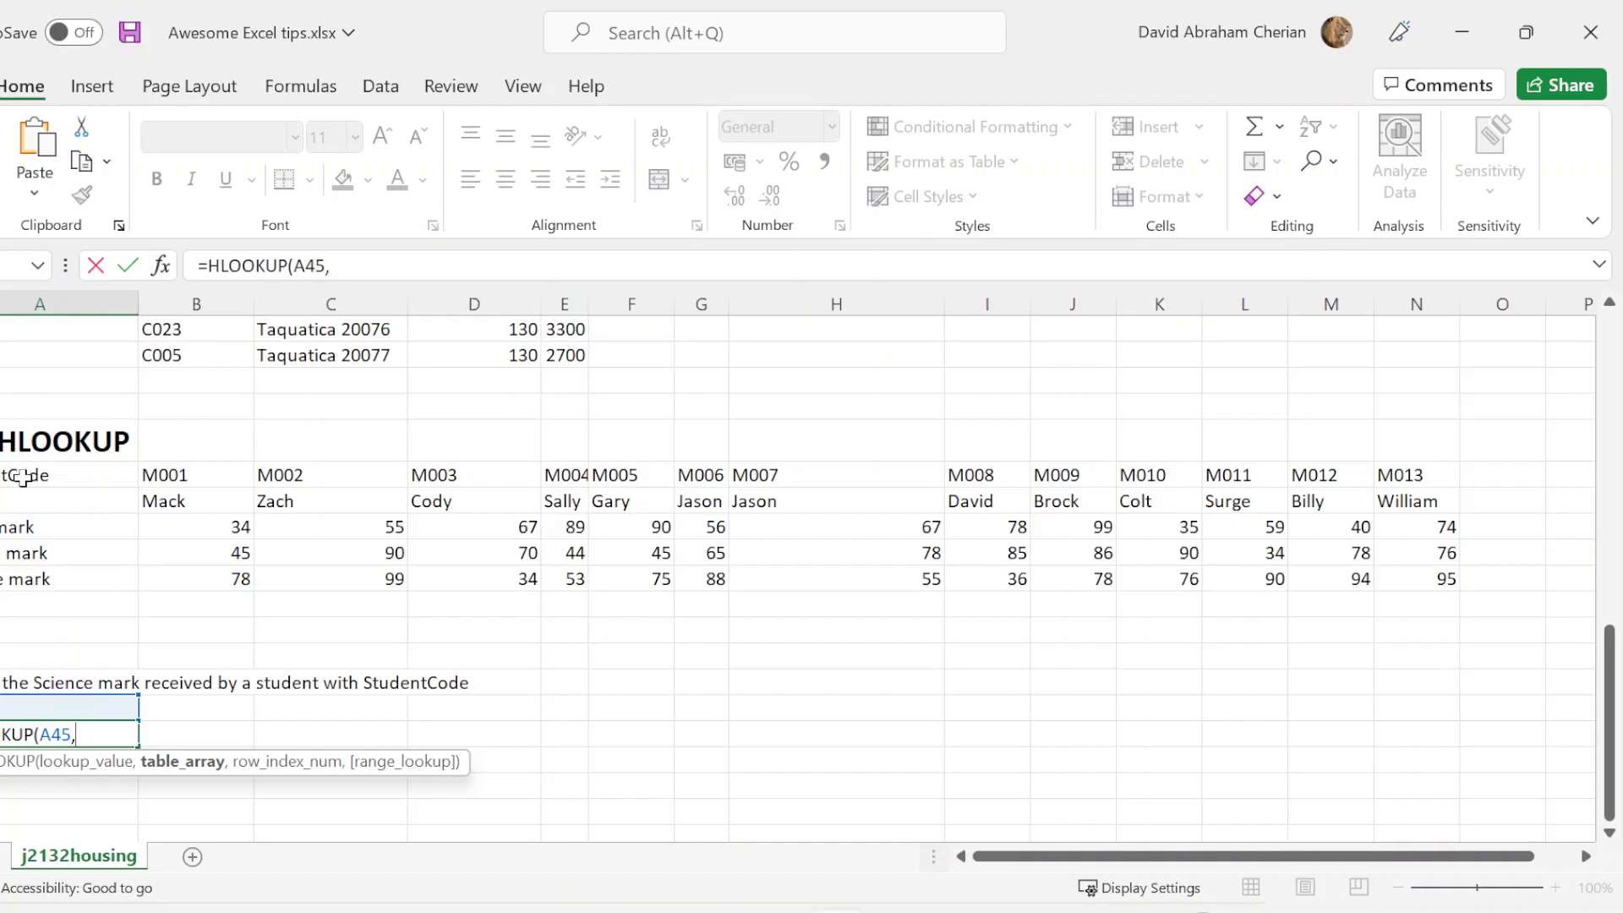
Step: Complete and enter =HLOOKUP(A45,A36:N40,5,FALSE), returning a science mark of 76
left_click_drag(23, 478, 1419, 578)
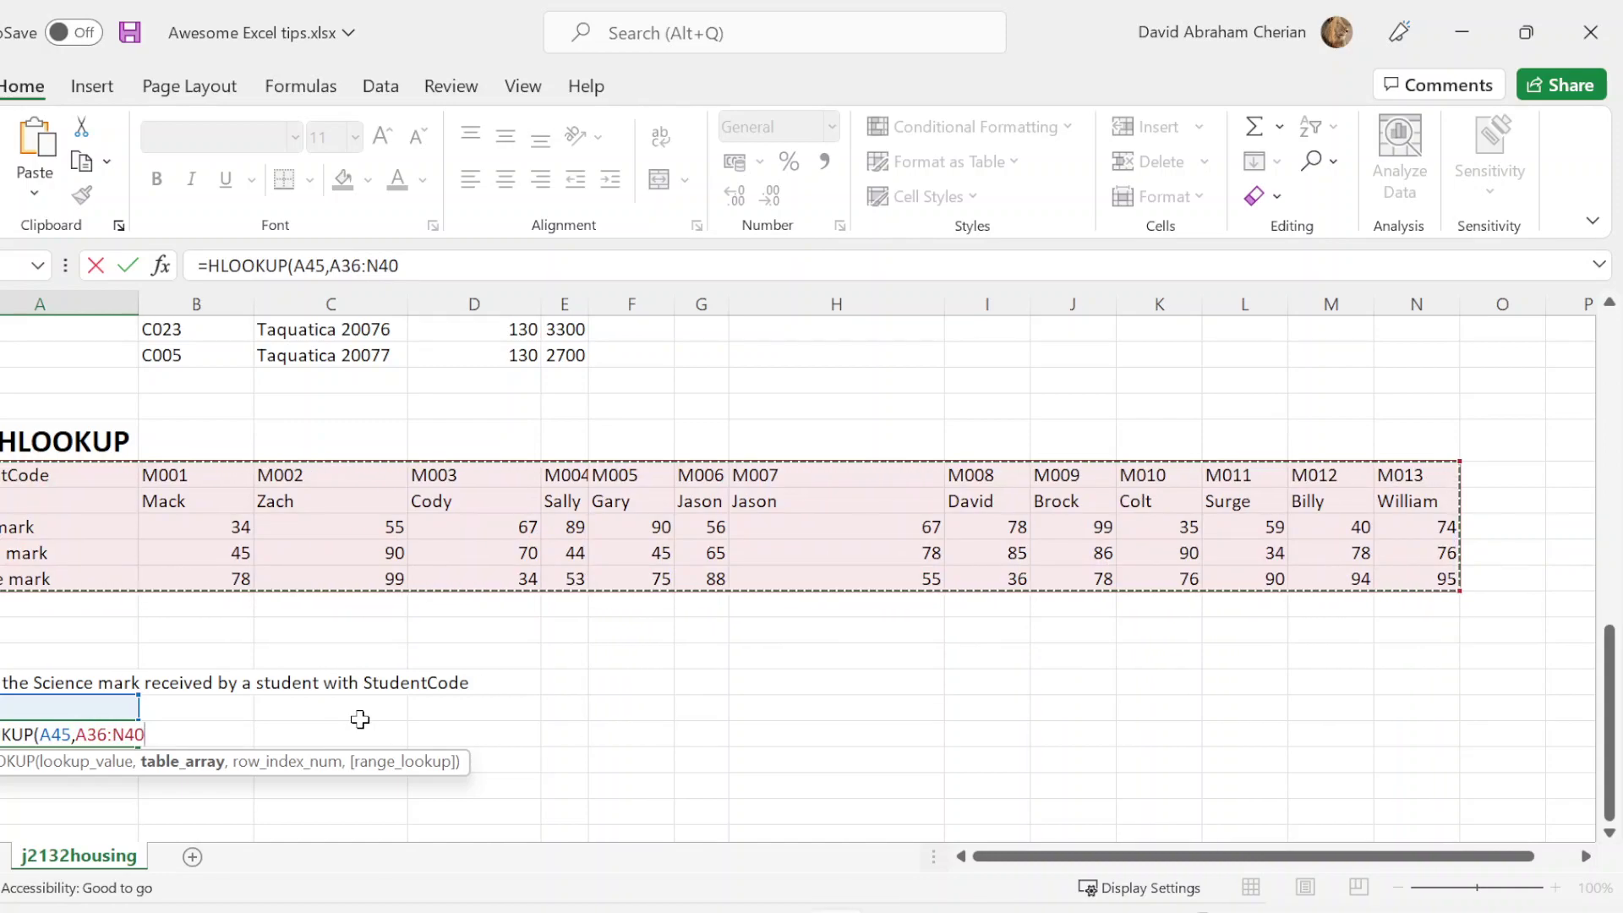
type(",")
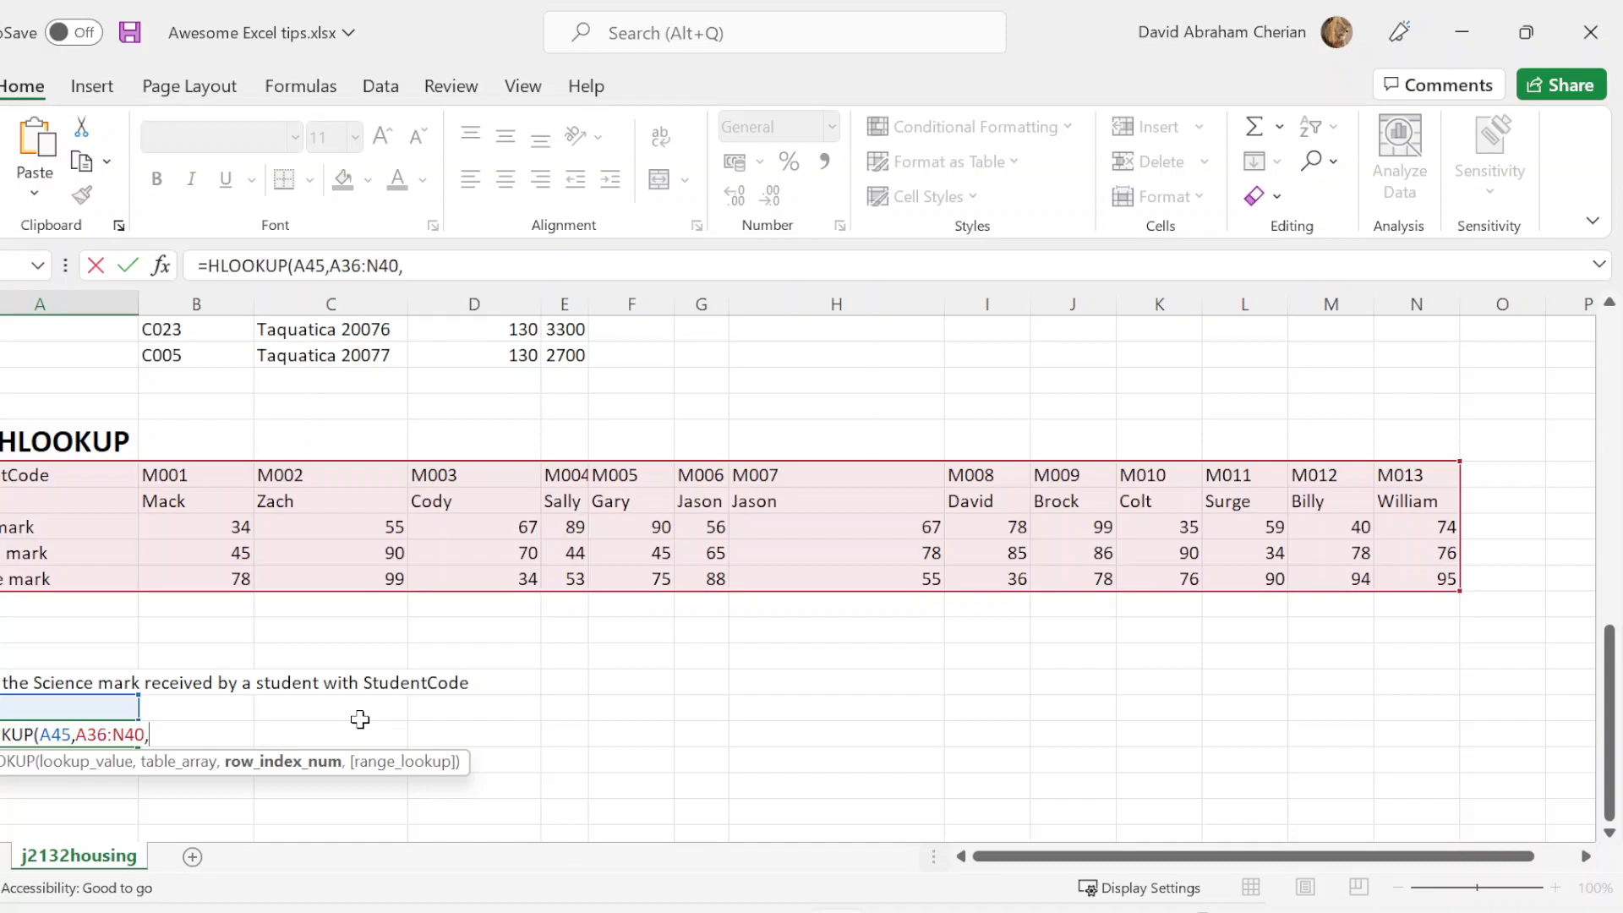
type("5,")
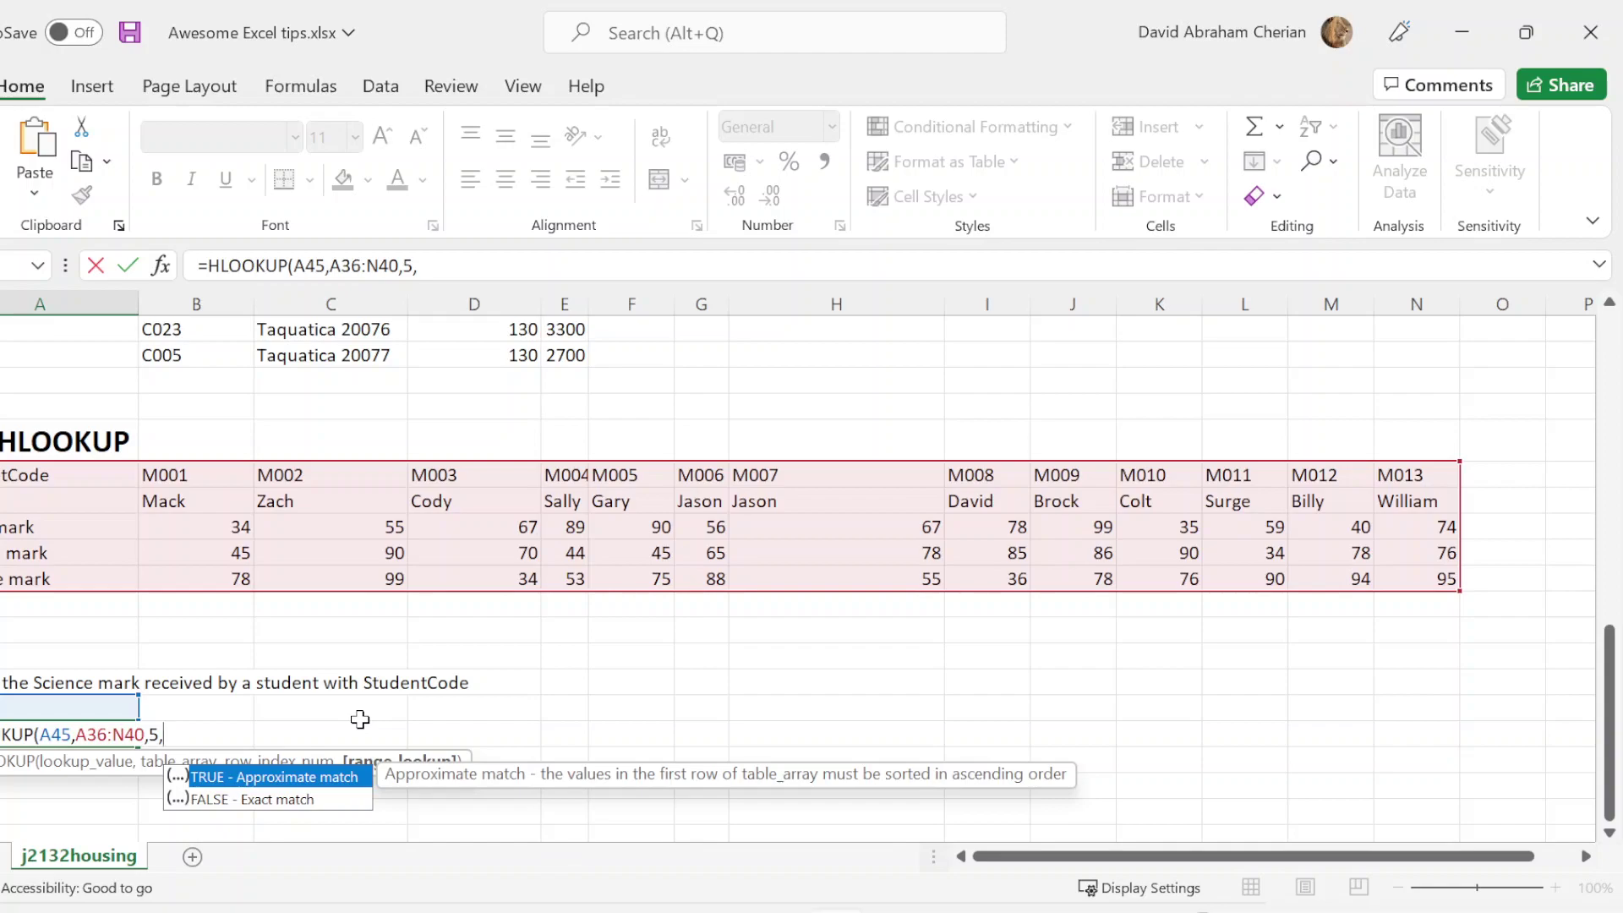
type("FALSE")
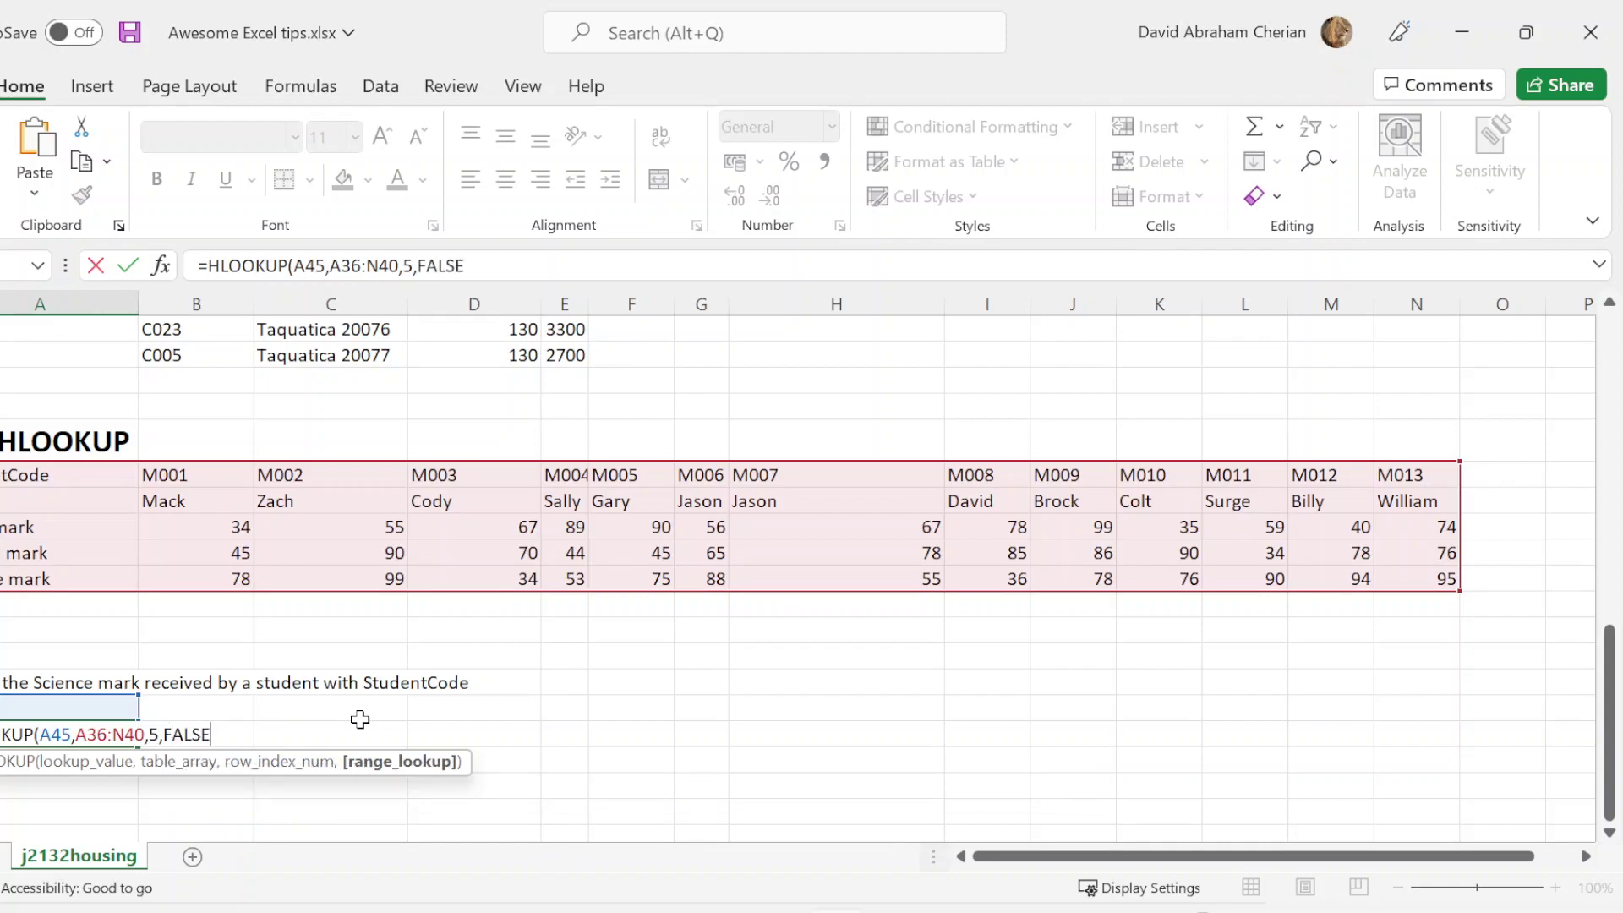
type(")")
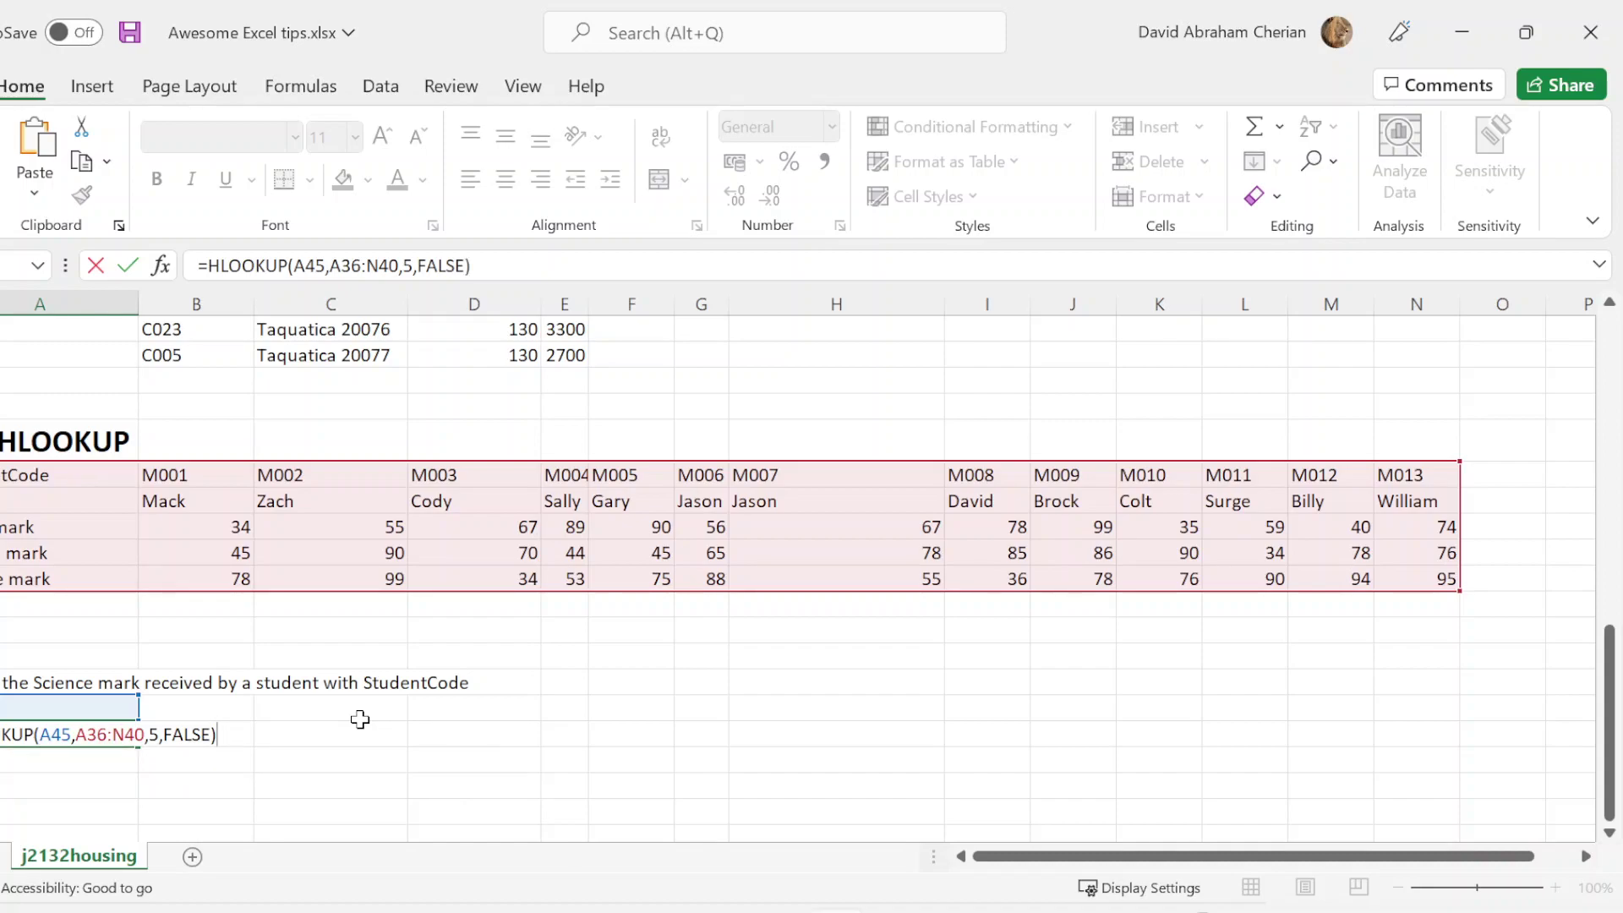
key("Return")
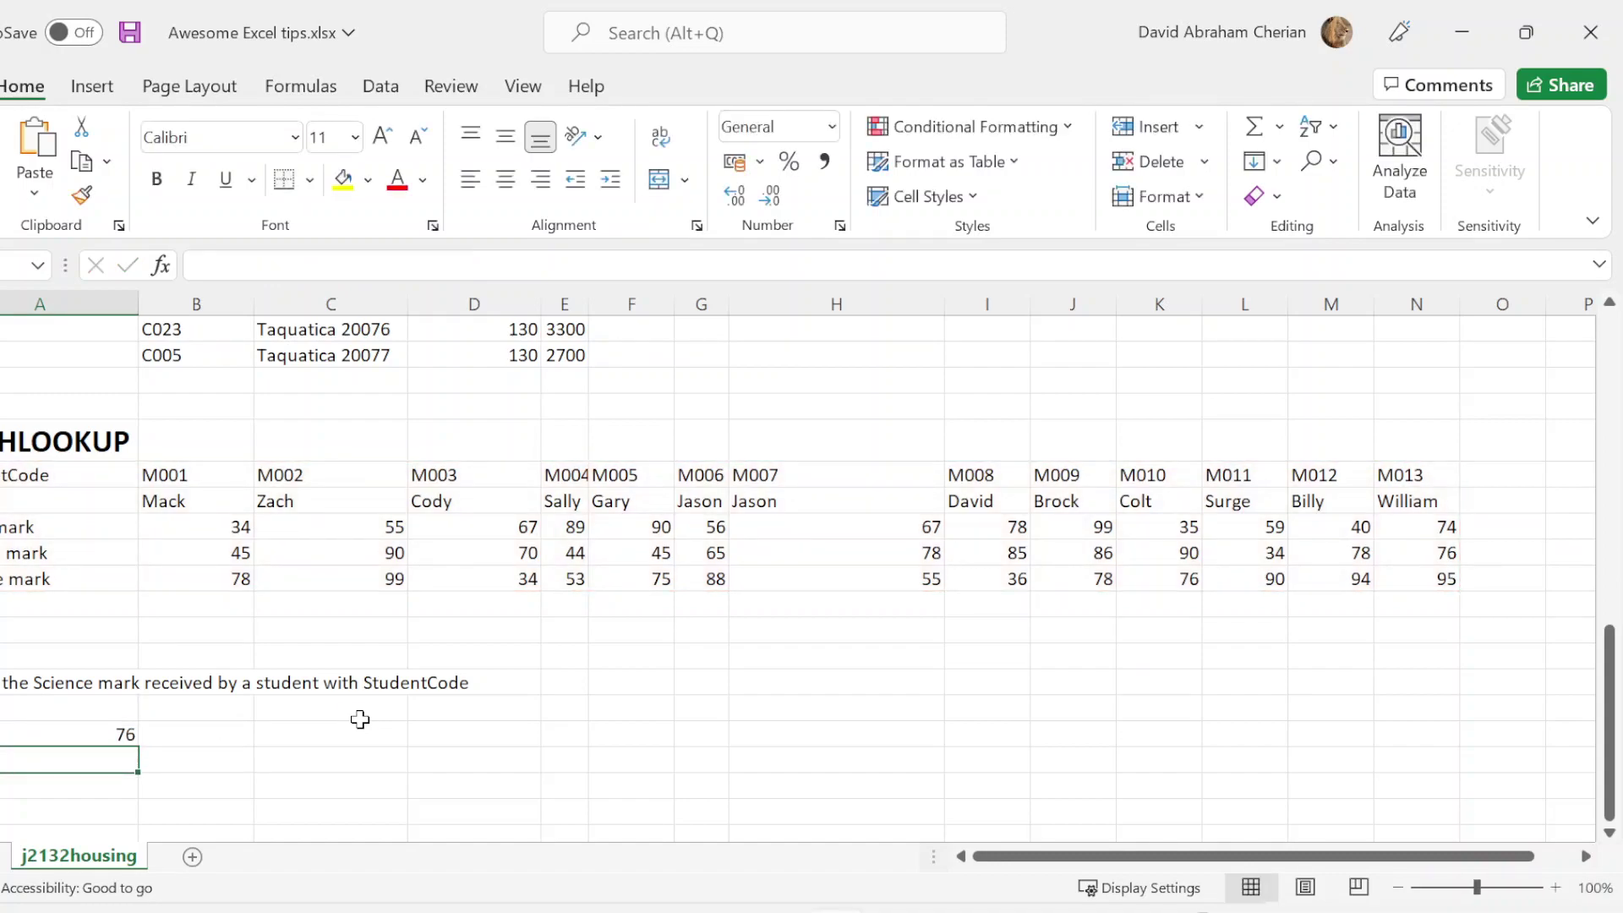
Step: Cross-check that 76 is the science mark of student M010 Colt, then switch to OBS Studio
left_click(113, 736)
left_click(44, 712)
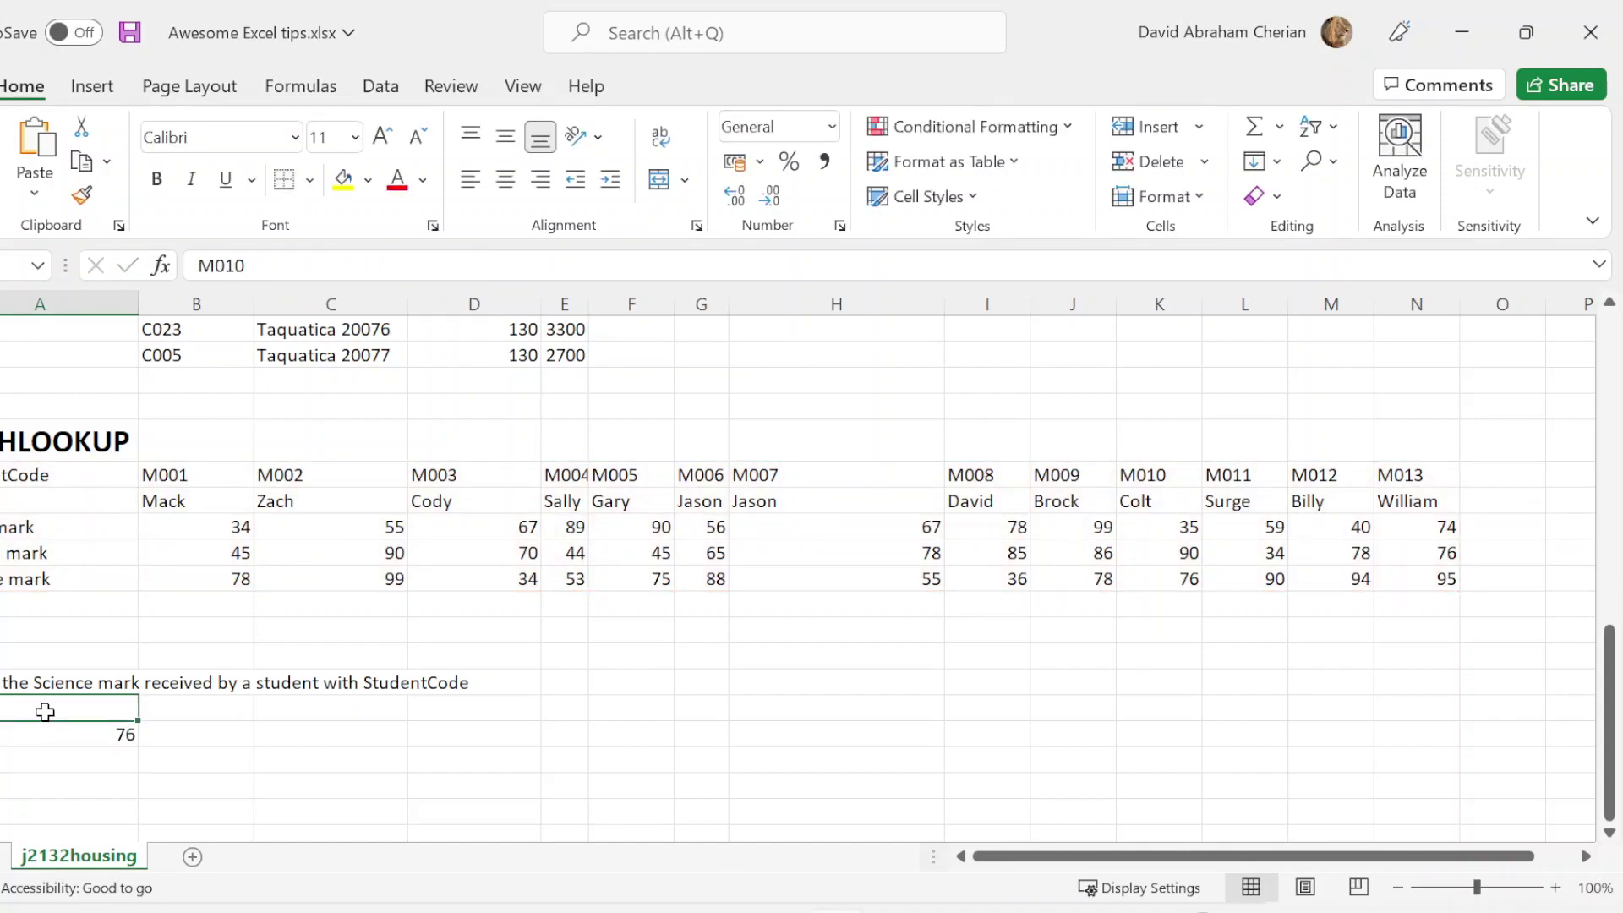
left_click(1148, 477)
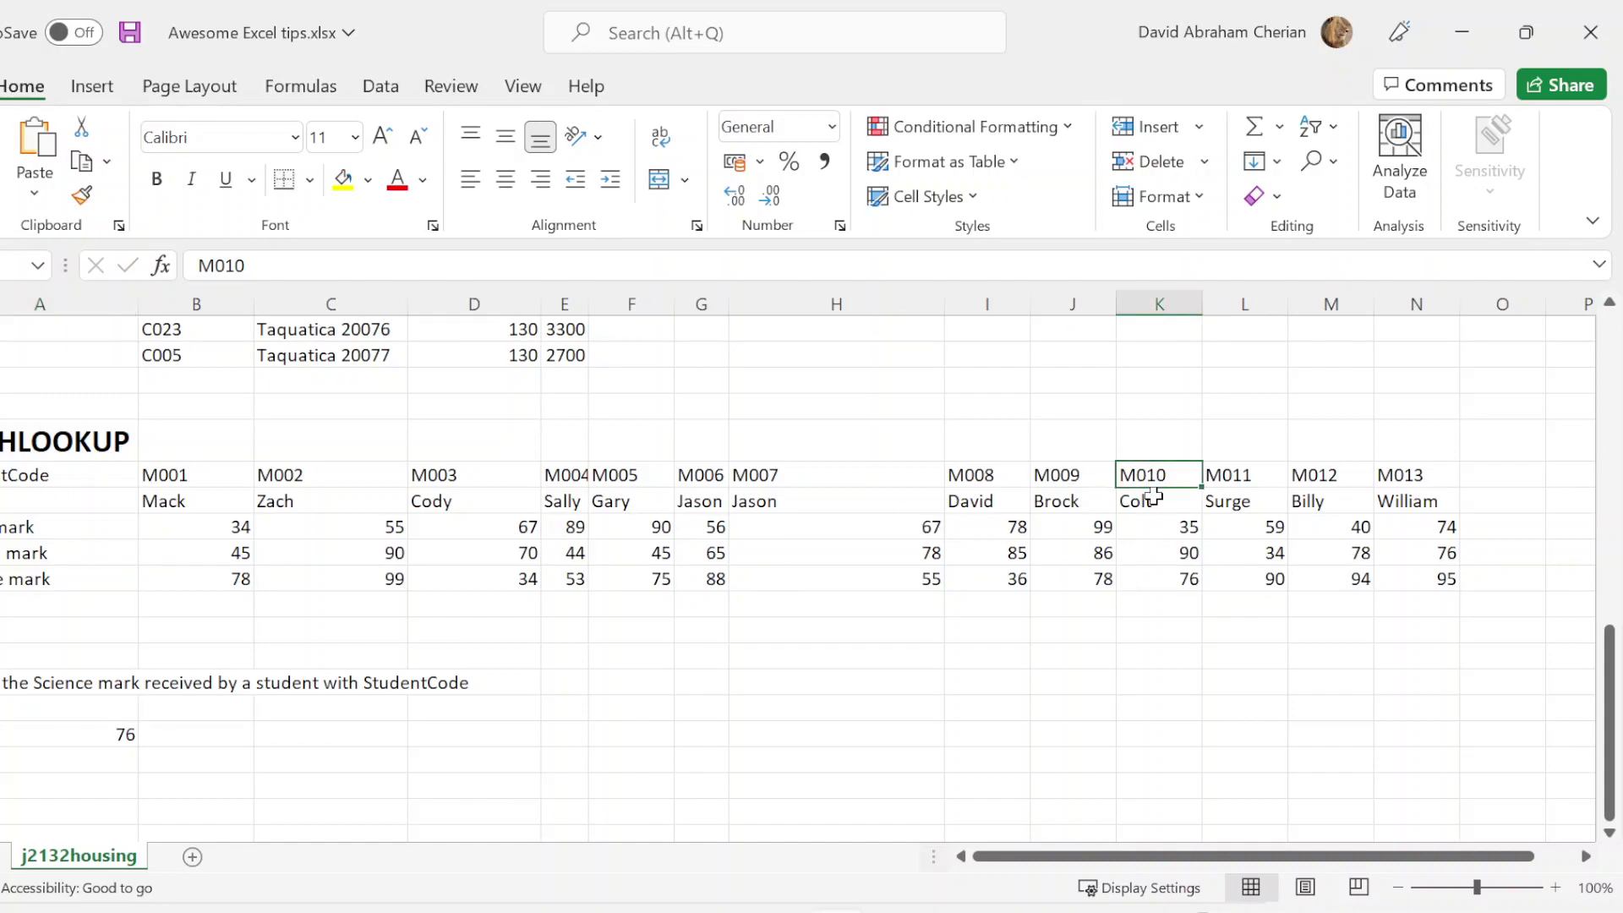
left_click(1154, 497)
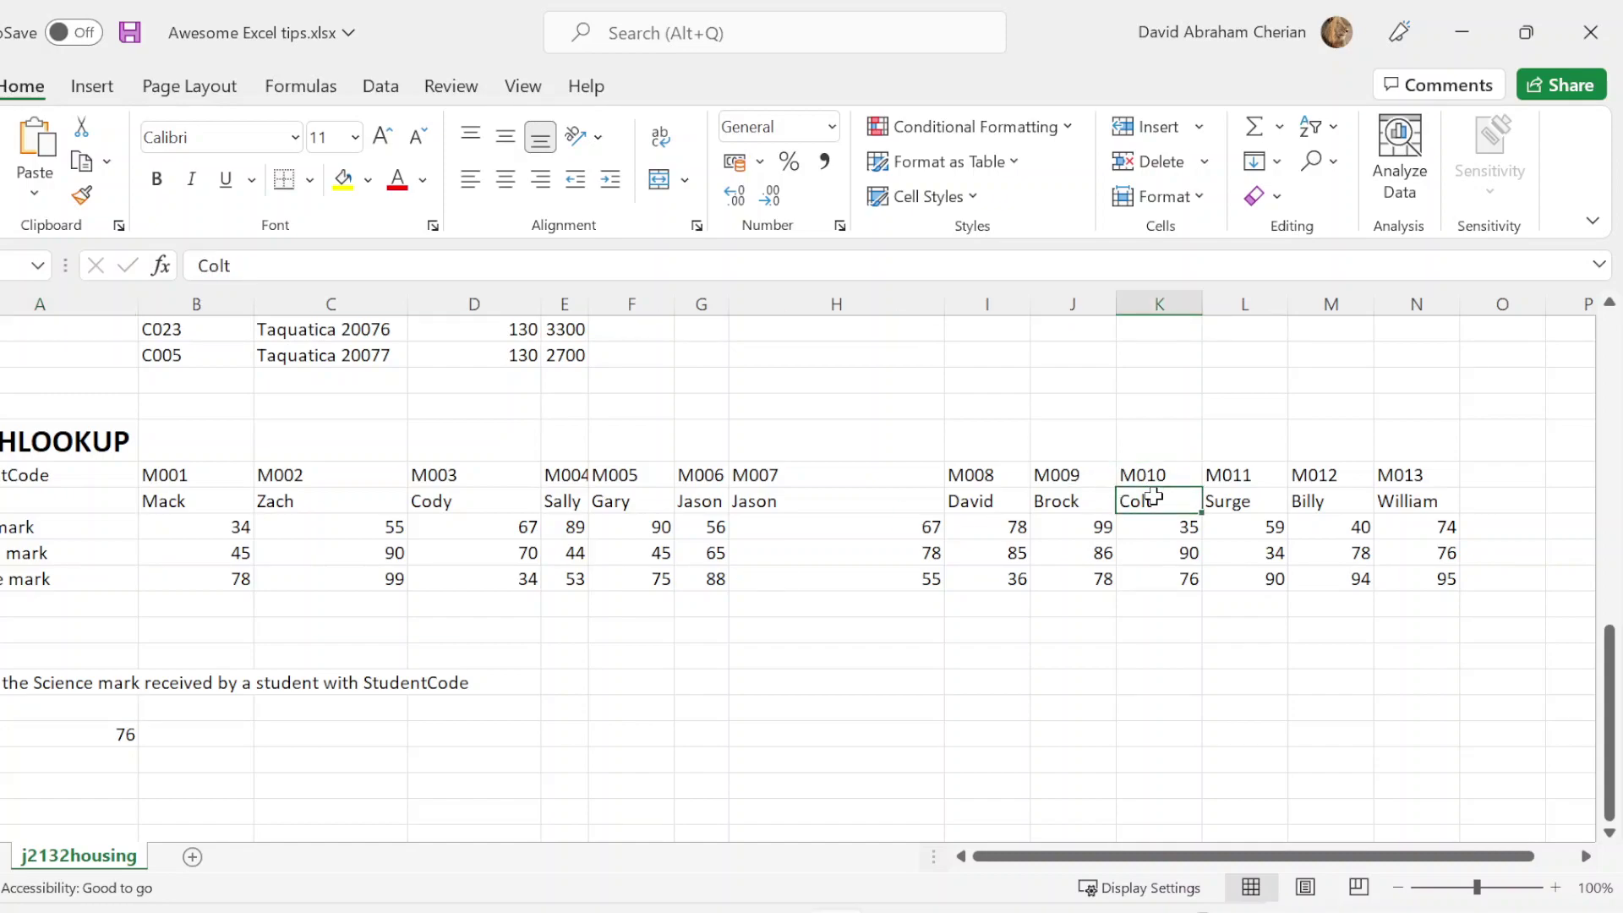
left_click(1166, 587)
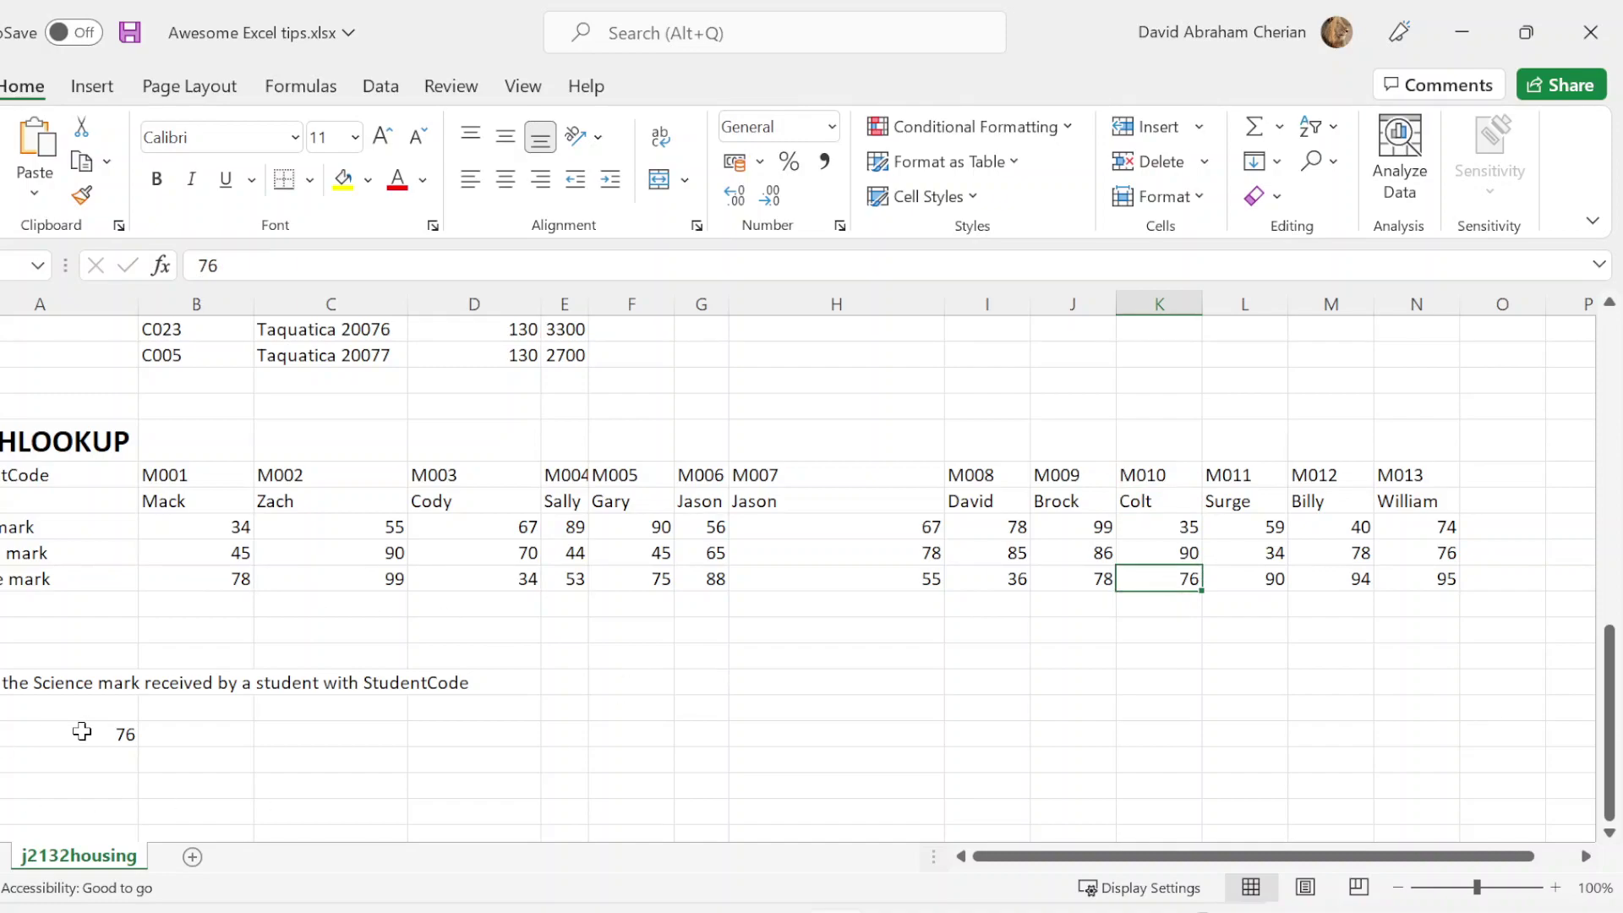
scroll(573, 727, "down", 3)
scroll(572, 727, "up", 15)
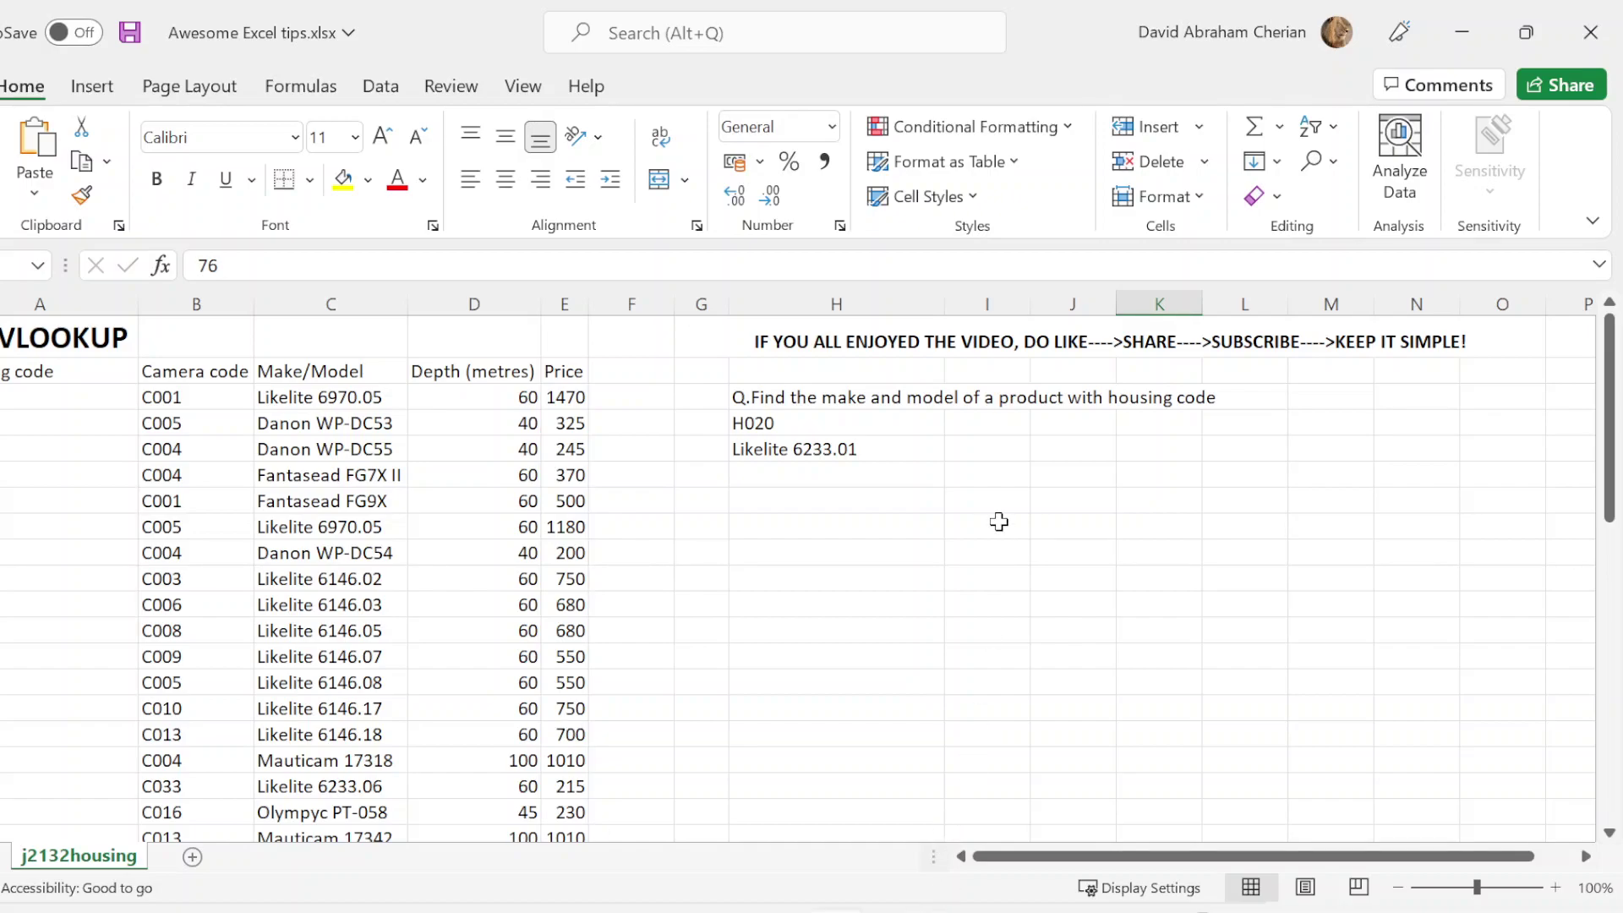
key("alt+Tab")
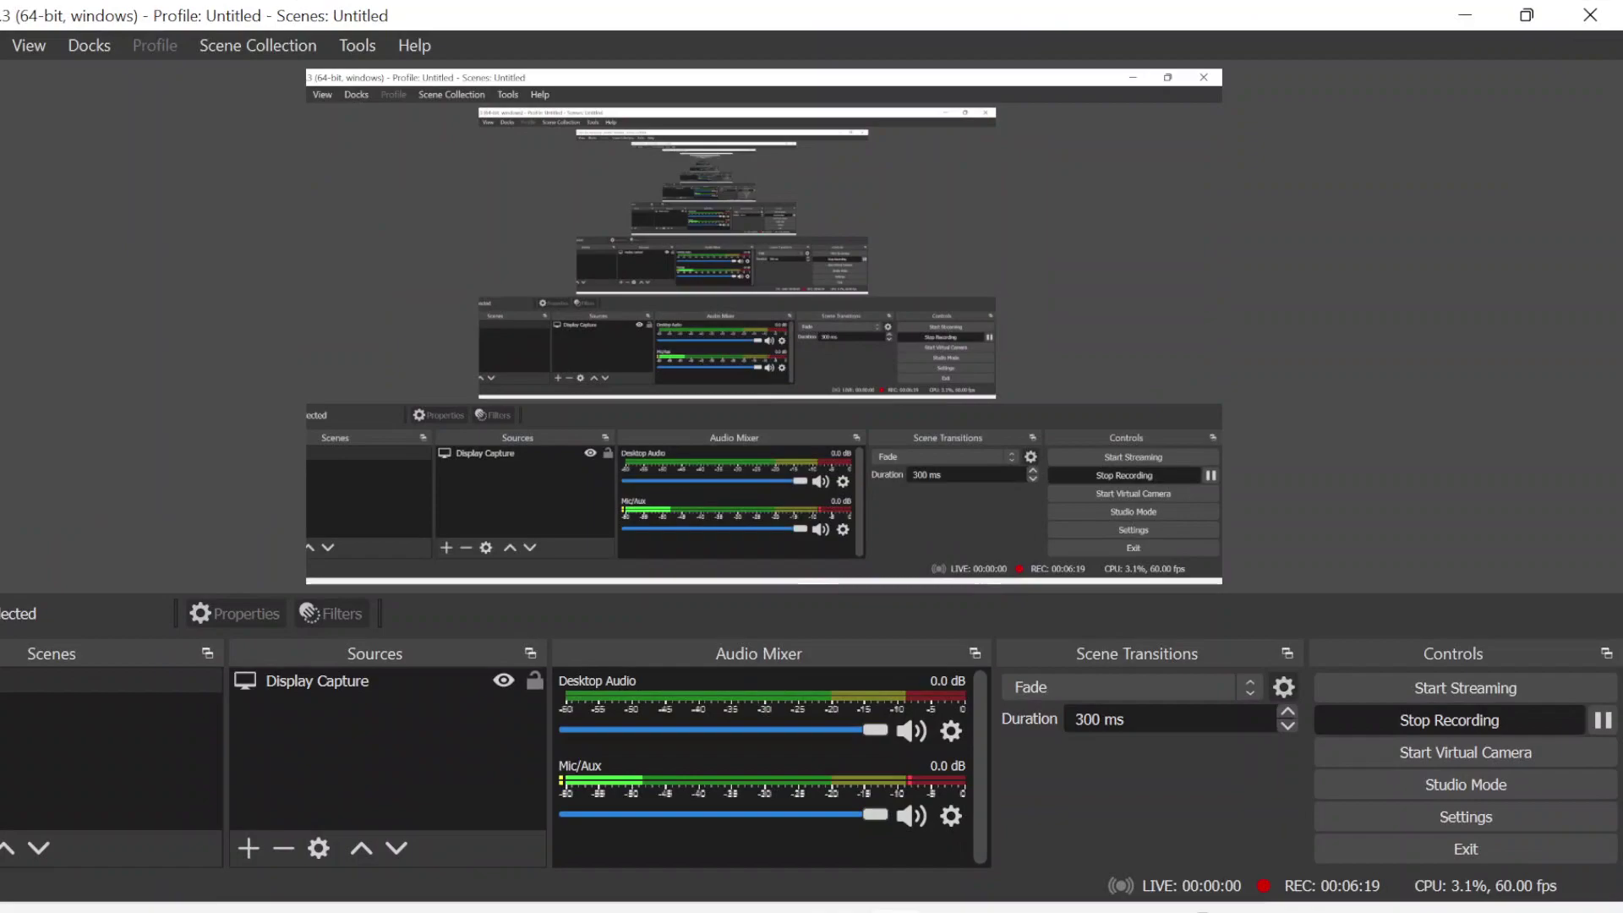